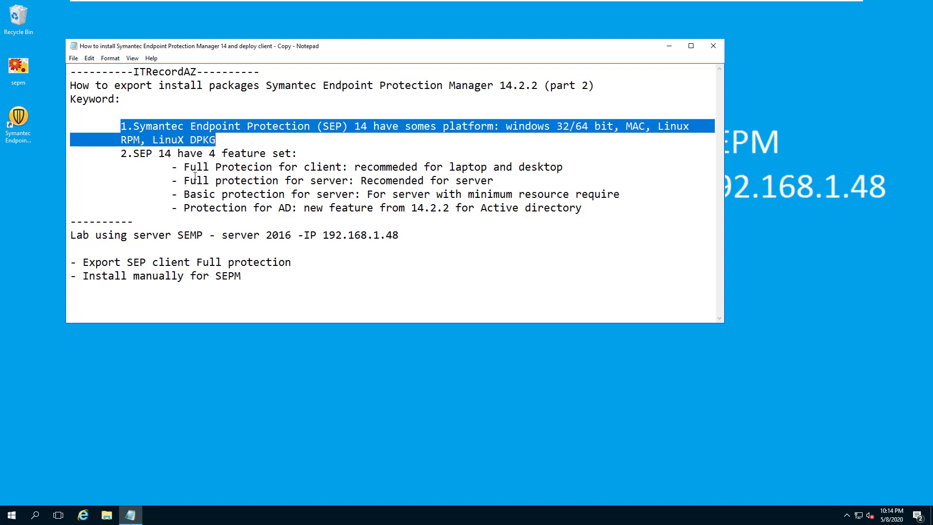
- Review the feature-set, lab server and Export bullet lines in the Notepad notes
drag(133, 154, 620, 228)
click(616, 239)
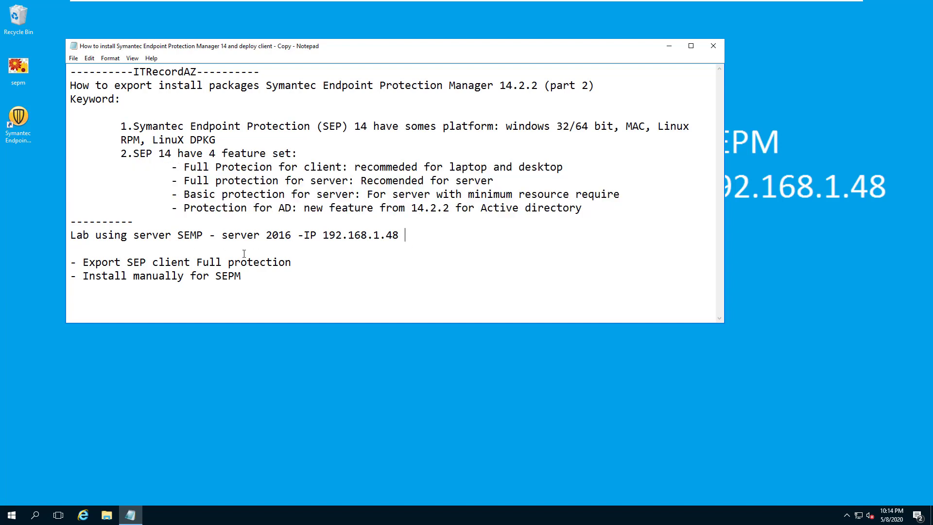
drag(400, 235, 70, 235)
click(100, 263)
double_click(91, 260)
drag(102, 266, 277, 277)
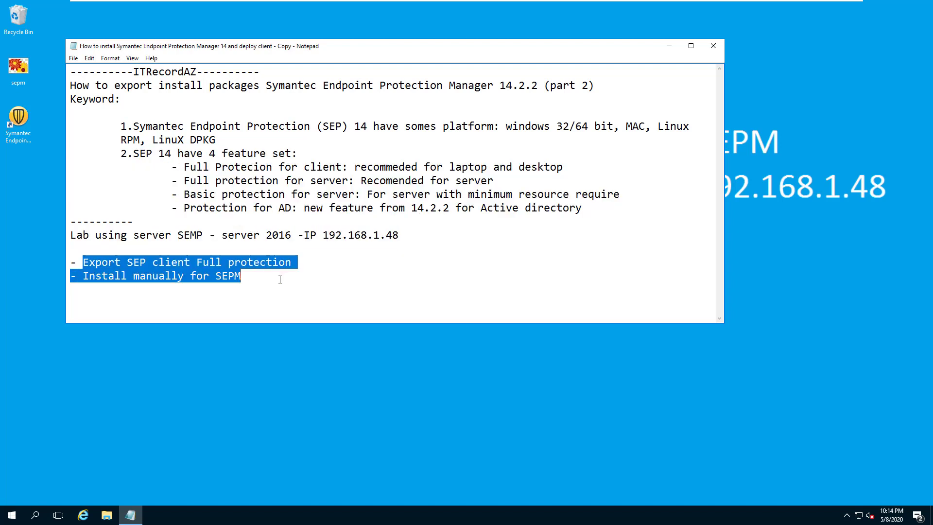
click(304, 320)
- Launch the management console and log on to server SEPM:8443 with the admin credentials
click(22, 140)
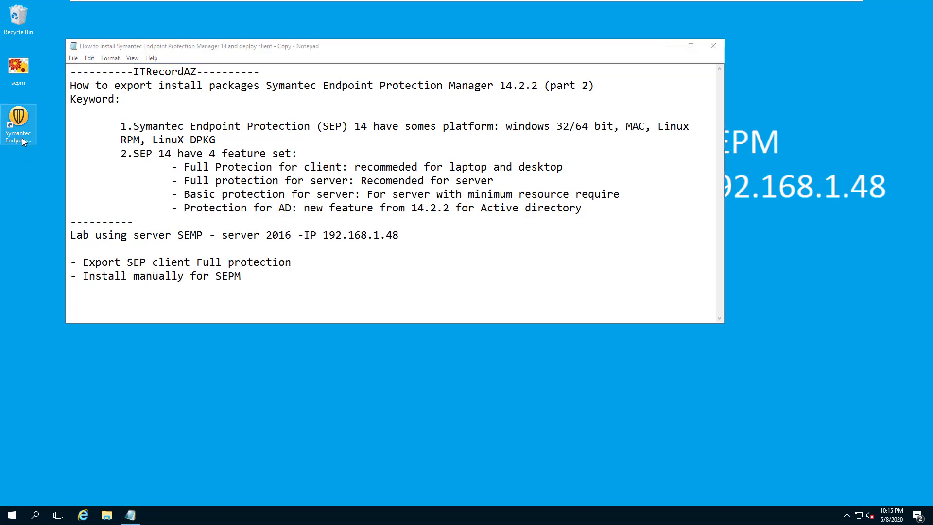
click(179, 160)
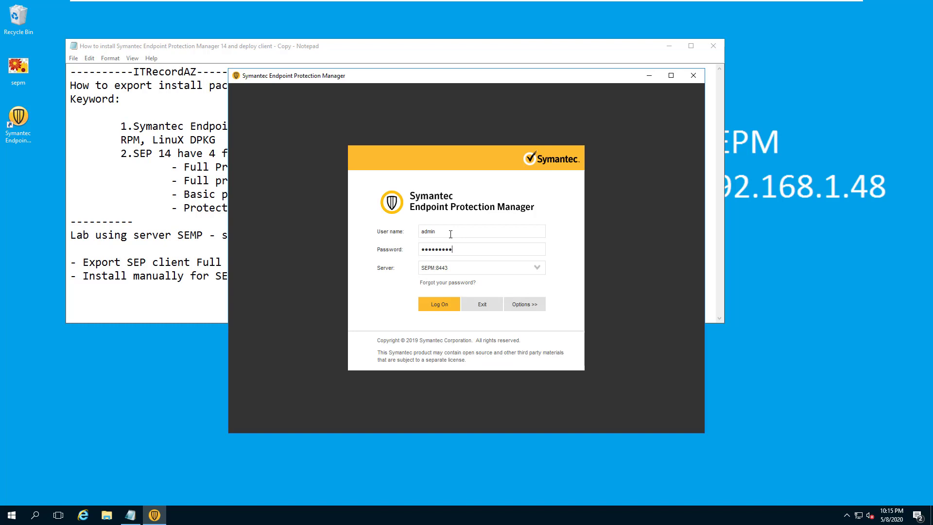
key(Return)
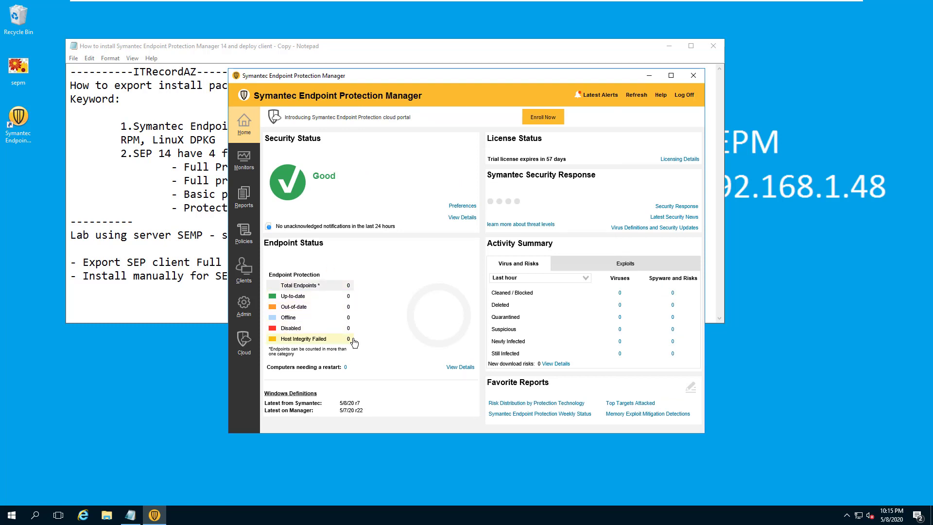
- Browse the client groups, viewing Default Group and My Company policies
click(243, 282)
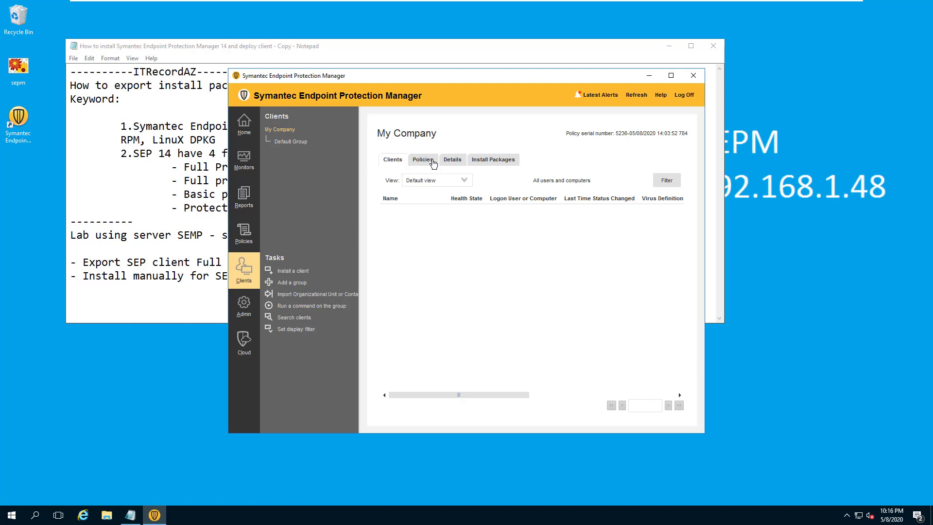
click(278, 143)
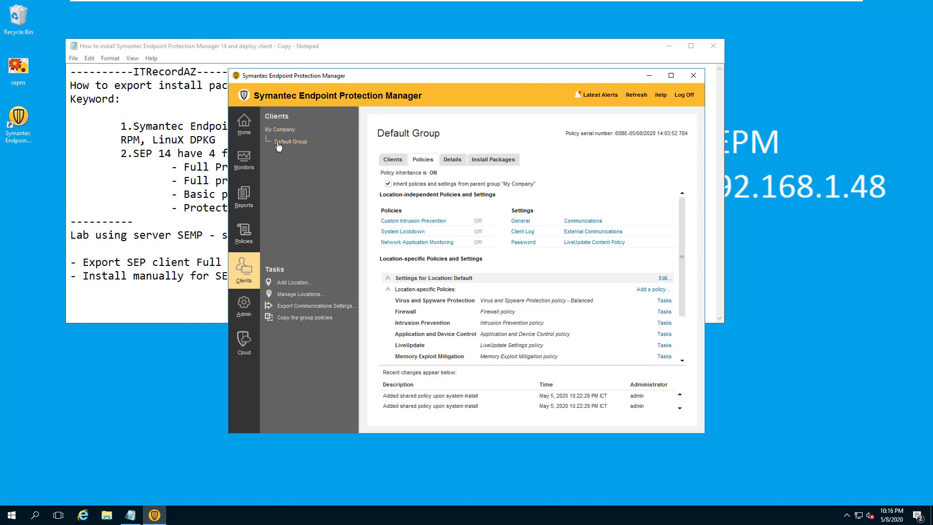
click(283, 129)
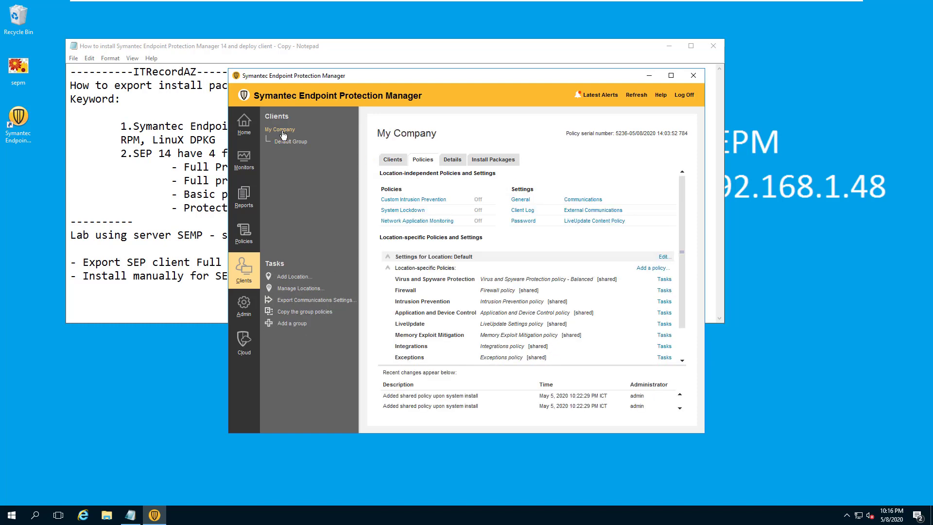
- Add a group named W10 under My Company and select it
right_click(283, 135)
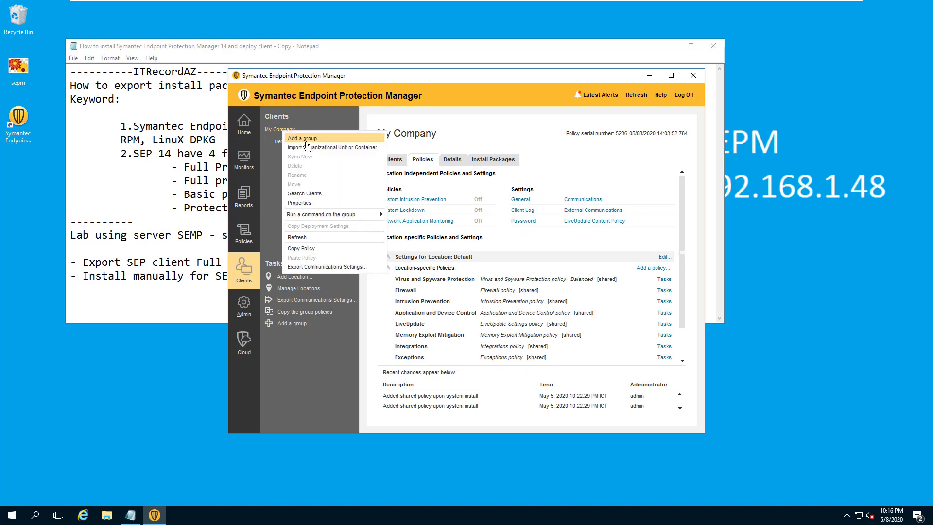
click(306, 139)
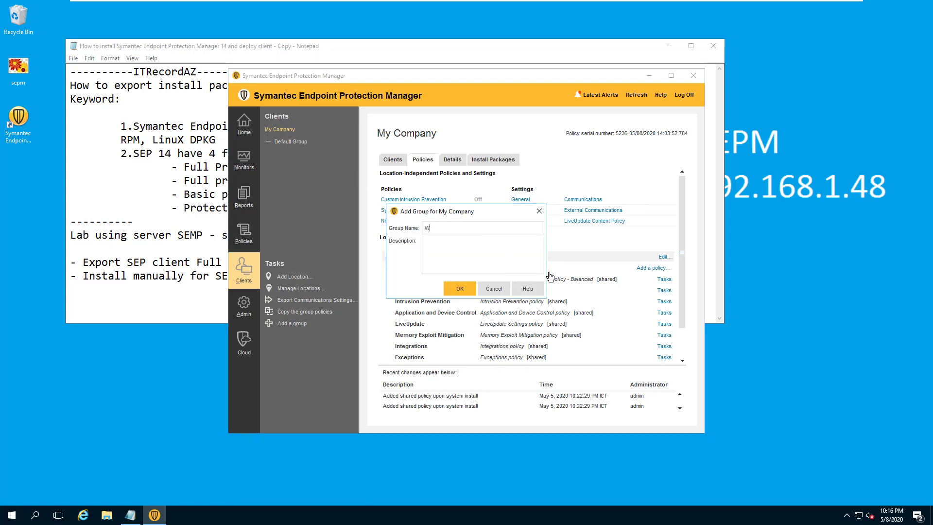
click(459, 289)
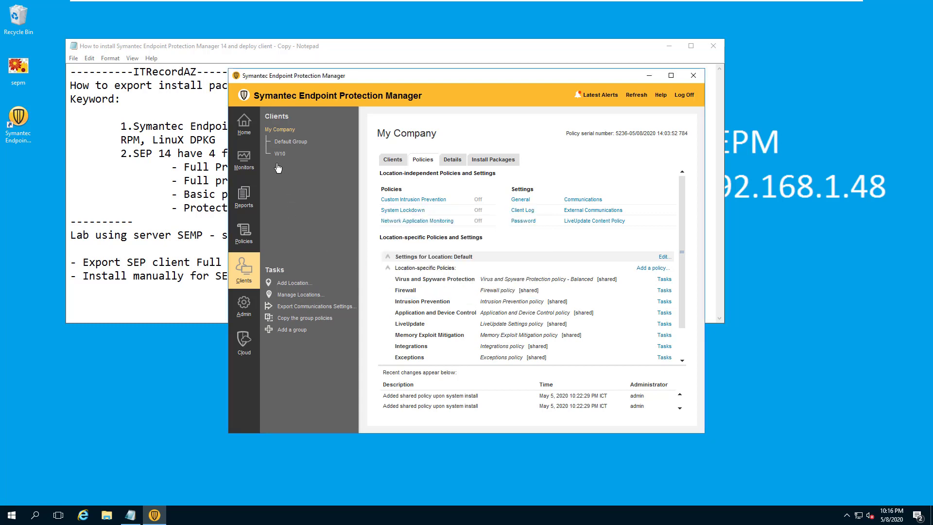
click(279, 154)
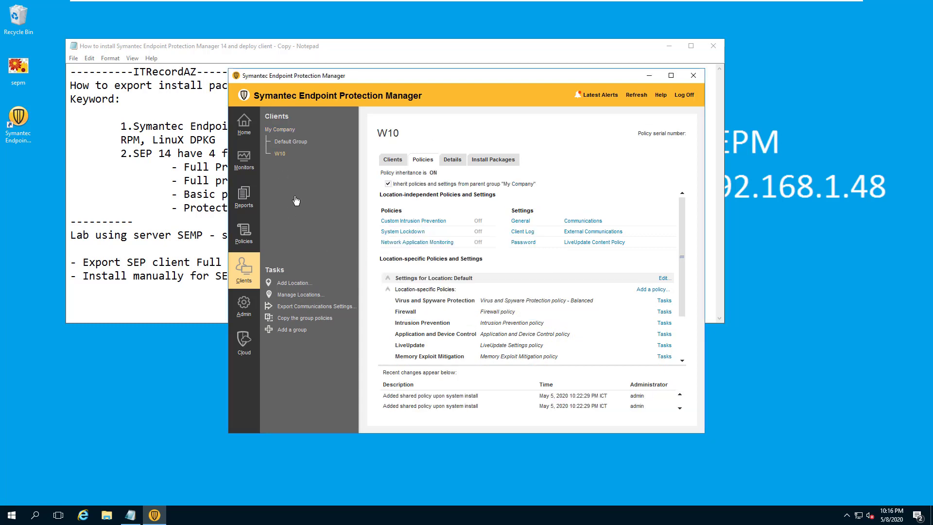
click(250, 317)
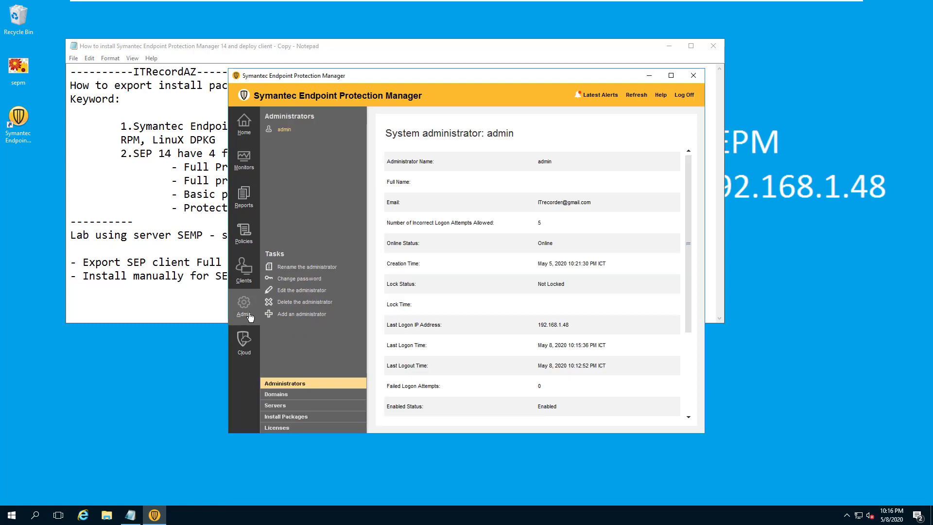
- List the client install packages with the Package Name column widened and the console maximized
click(291, 418)
click(289, 129)
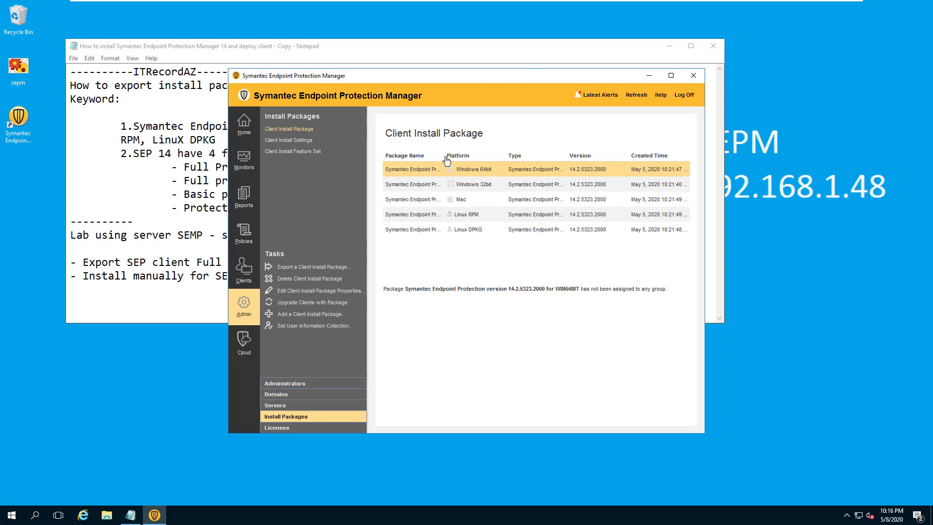
drag(445, 158, 528, 160)
click(671, 75)
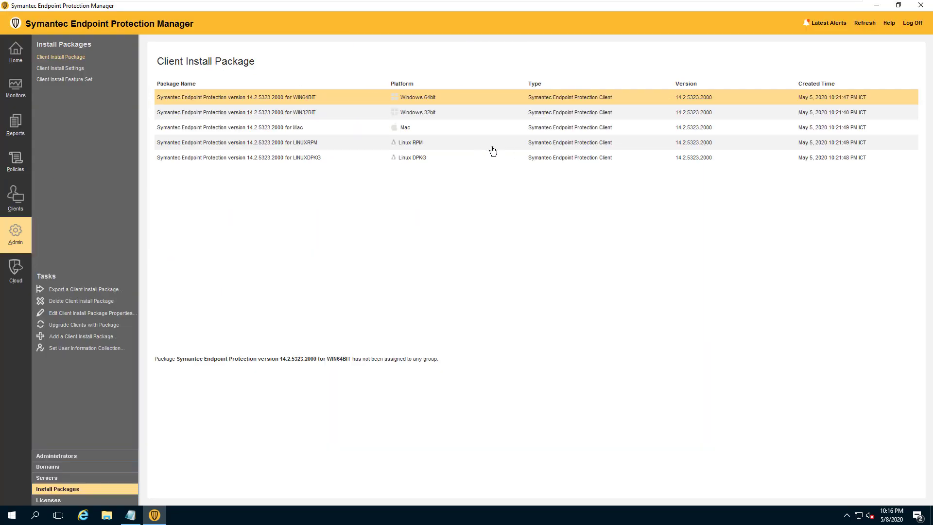
- Start exporting the Windows 64-bit package with the Desktop as the export folder
right_click(328, 100)
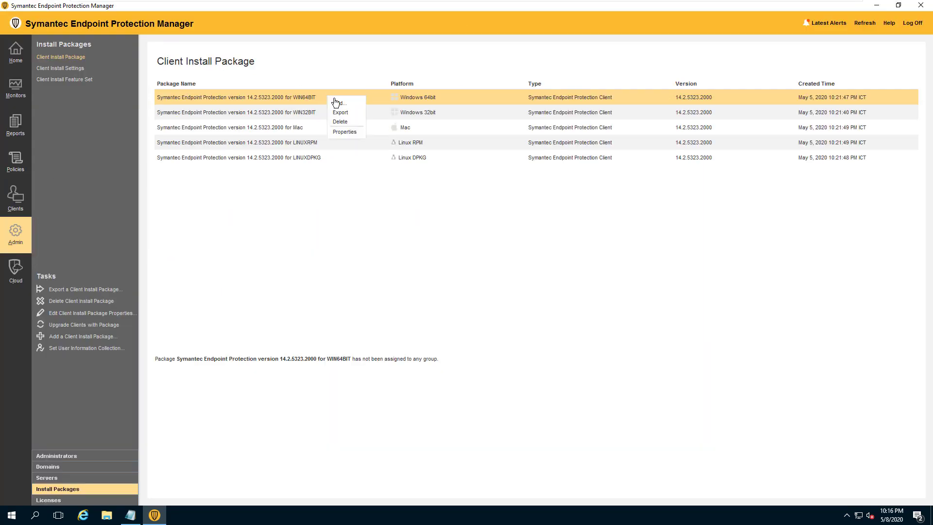
click(346, 114)
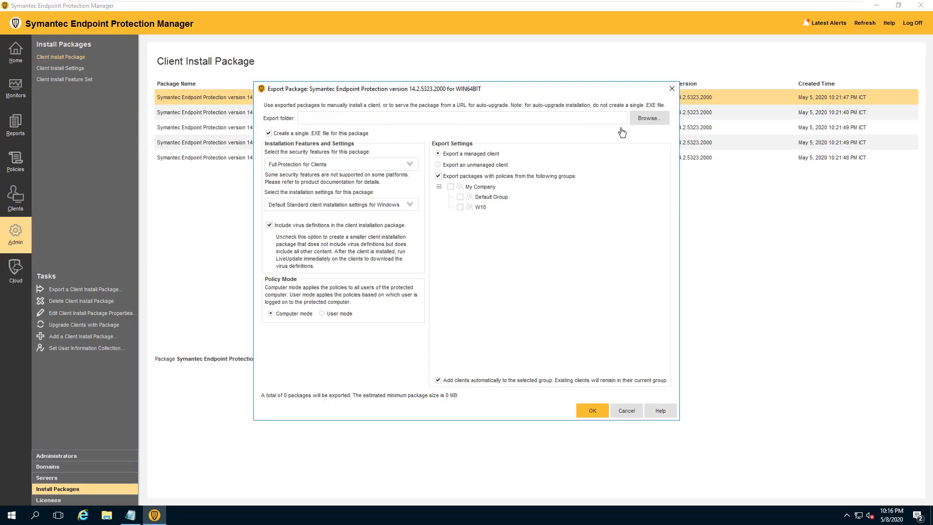
click(651, 118)
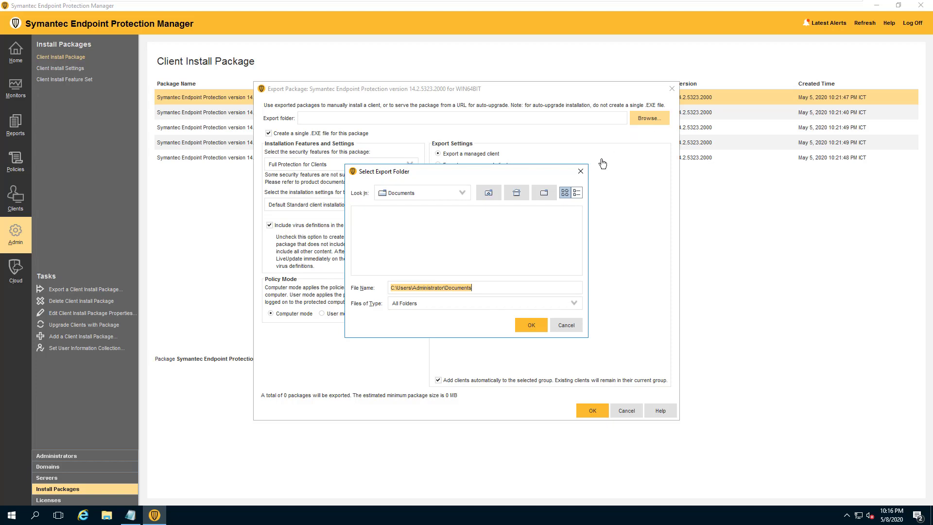
click(462, 193)
scroll(453, 223, up, 3)
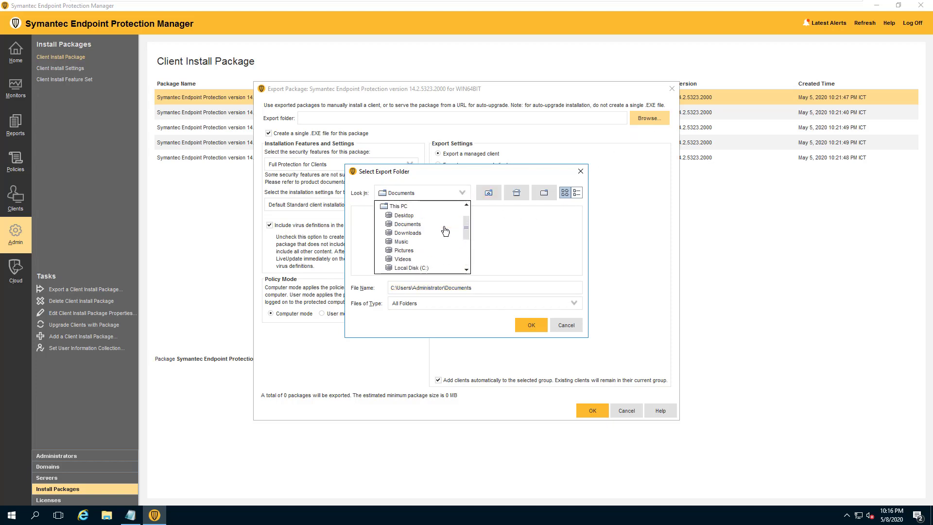
click(414, 205)
click(537, 329)
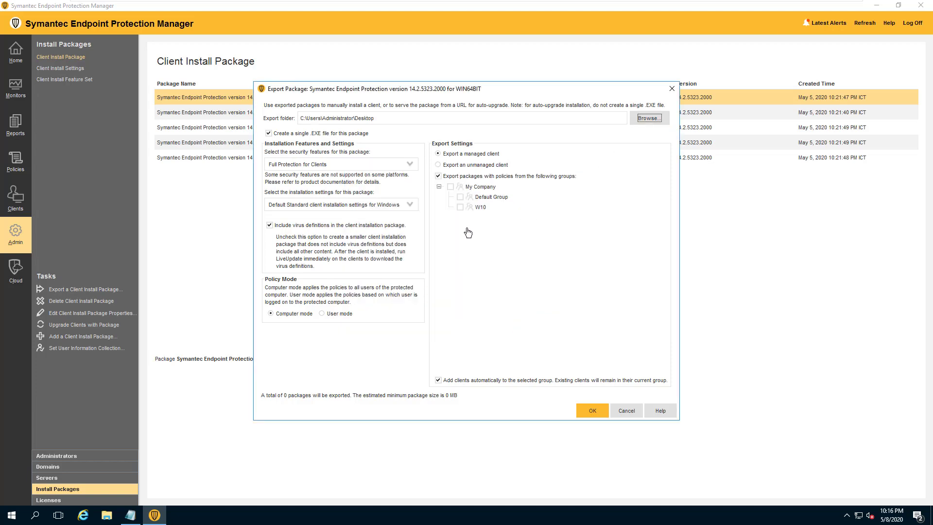
- Export it with Full Protection for Clients and W10 group policies, then close the completion message
click(345, 165)
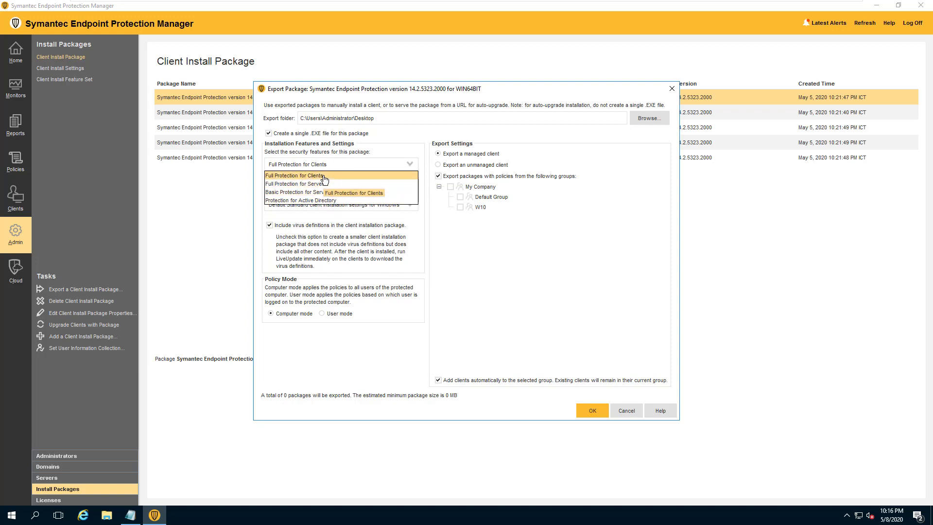
click(324, 178)
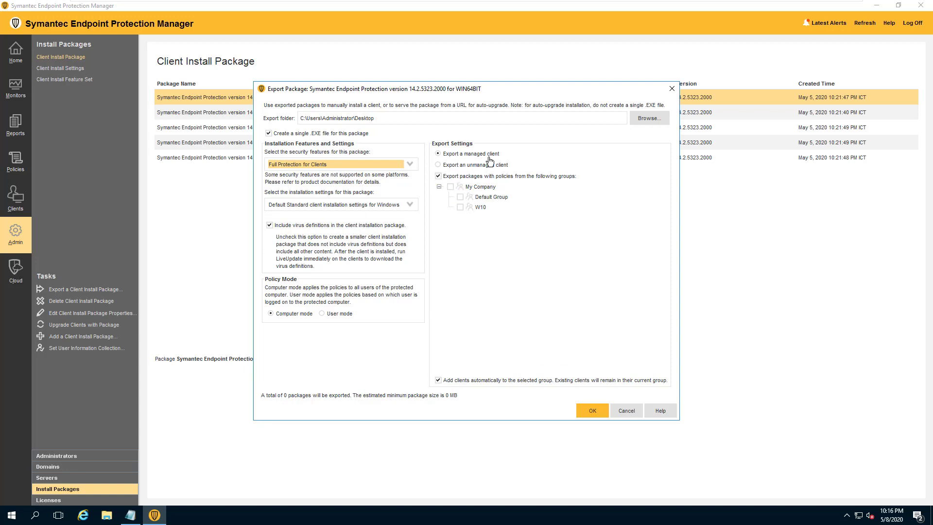
click(460, 208)
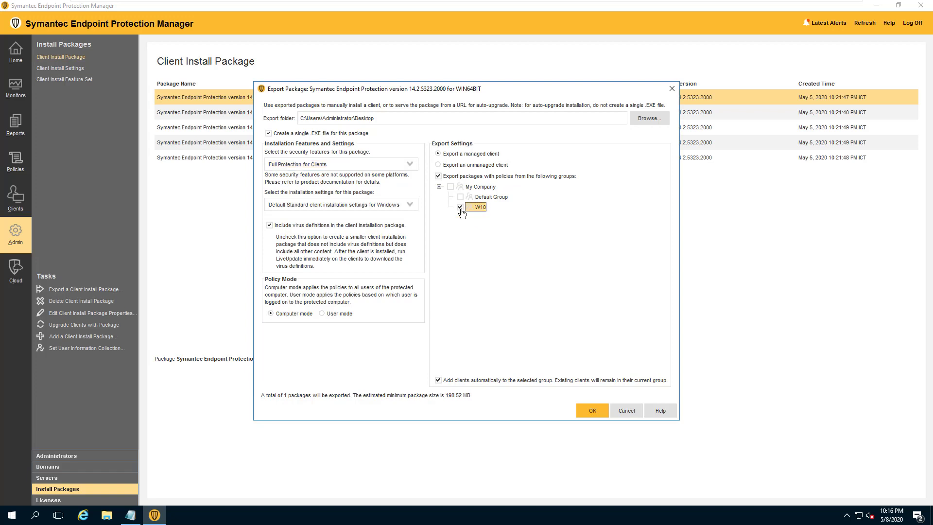
click(592, 411)
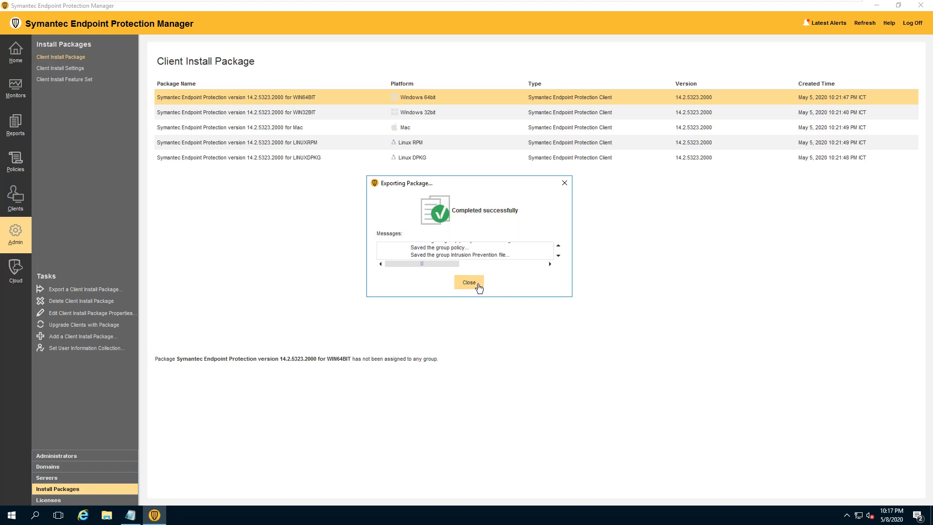
click(470, 283)
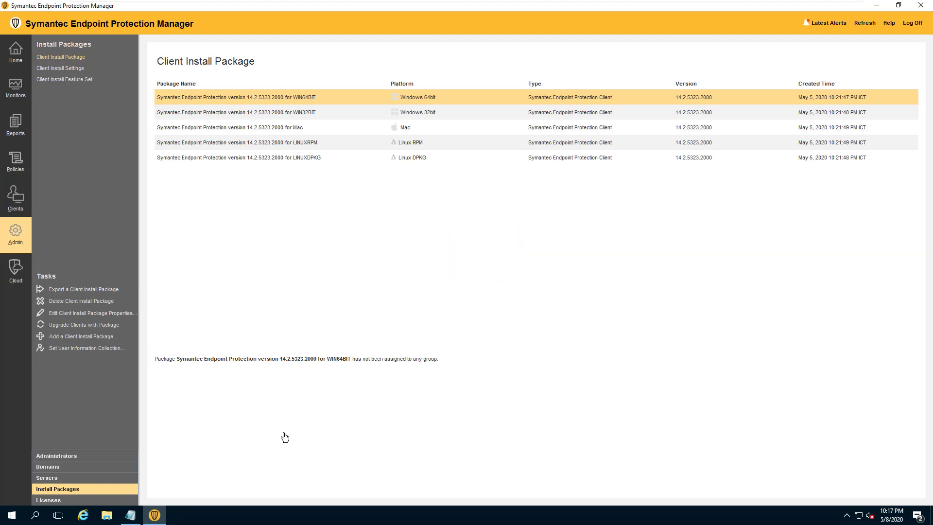
- Add a new bullet '- Export SEP client' below the client export line in the notes
click(130, 515)
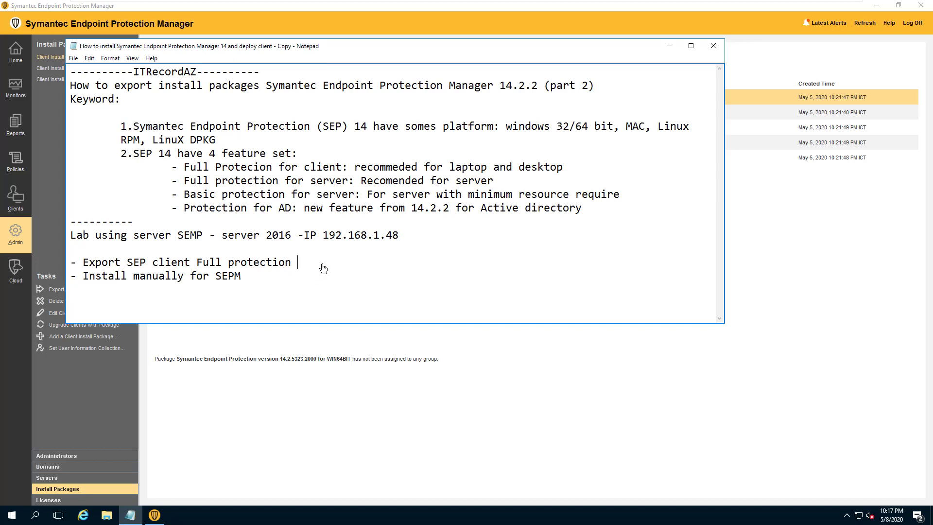
key(Return)
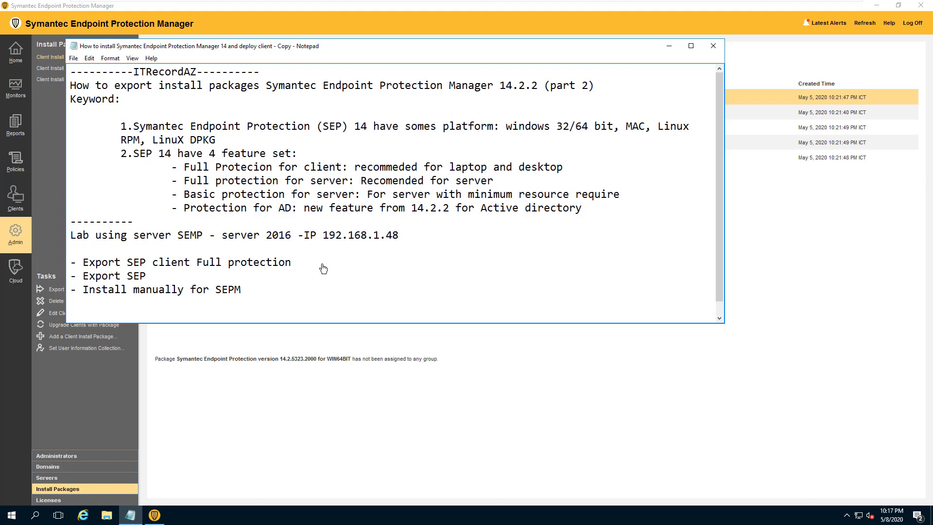
text(- Export SEP client Full for server)
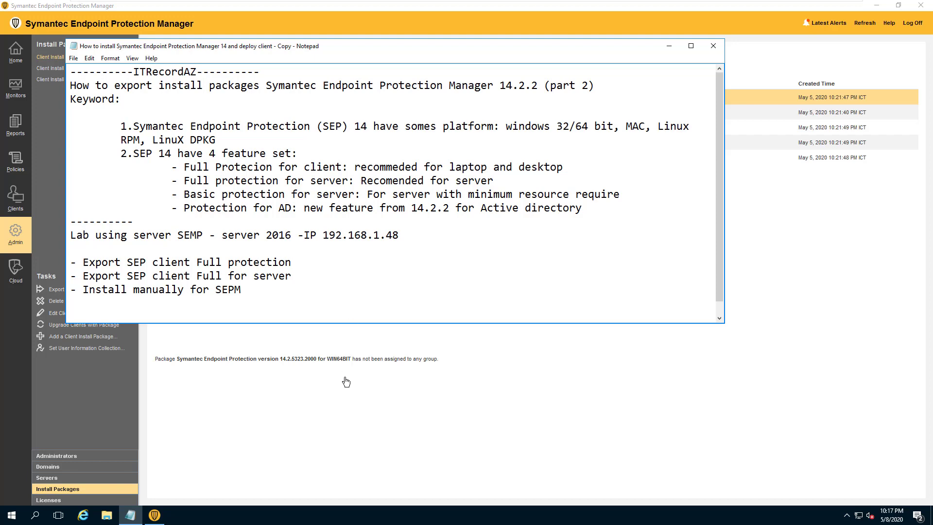
click(343, 380)
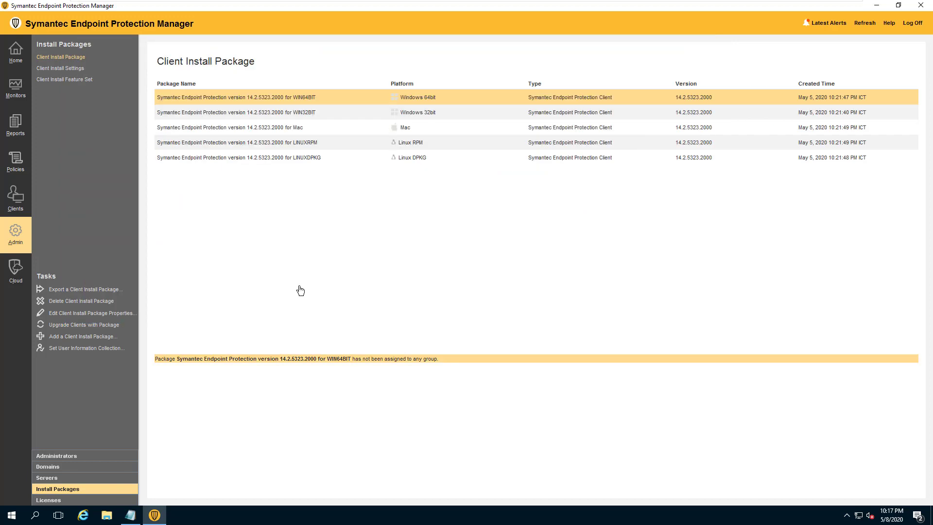
- Add a client group named Server under My Company
click(18, 196)
click(53, 58)
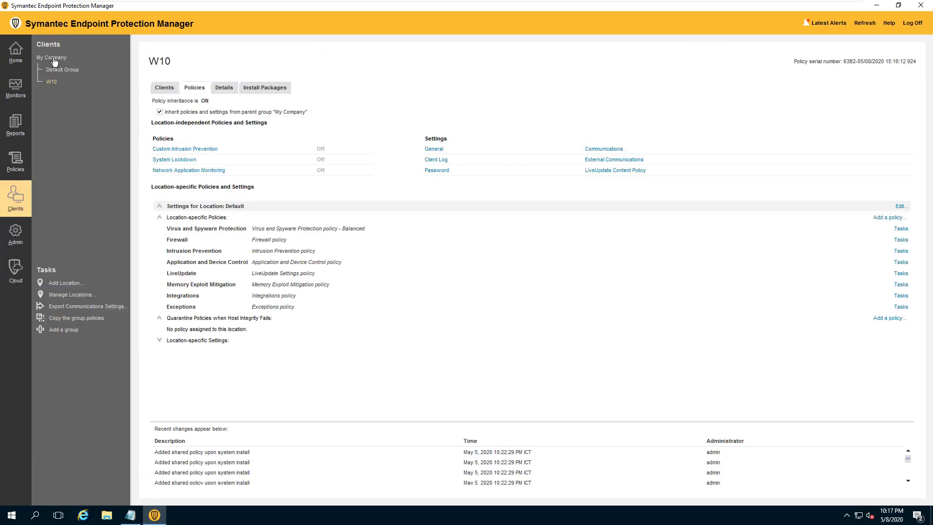
right_click(54, 59)
key(Return)
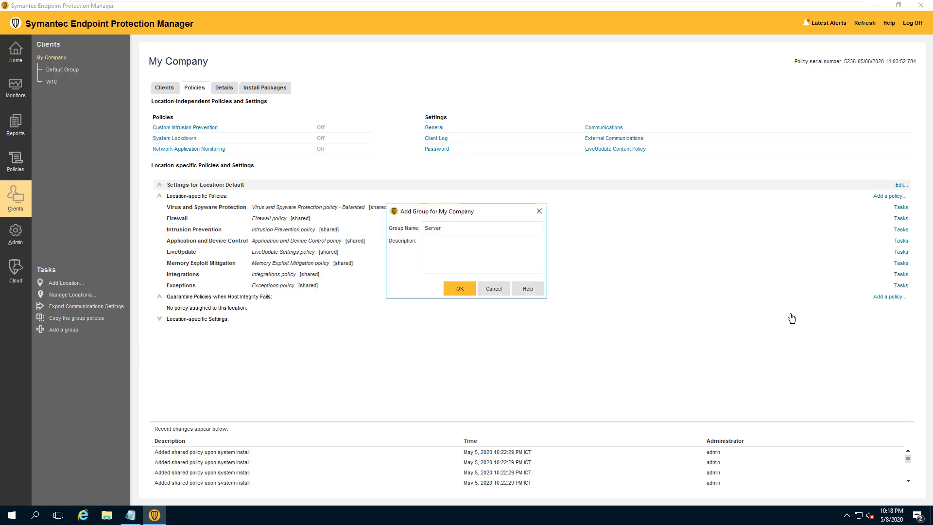
click(459, 292)
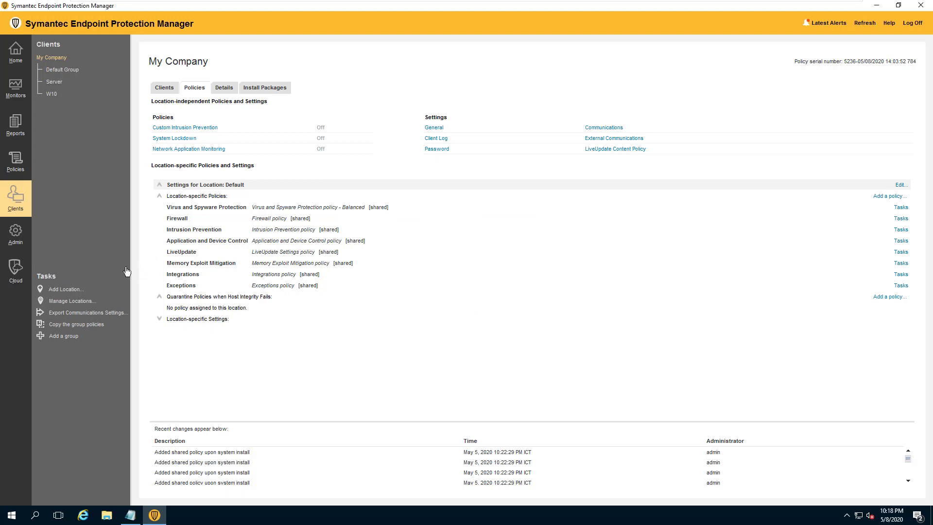
click(9, 236)
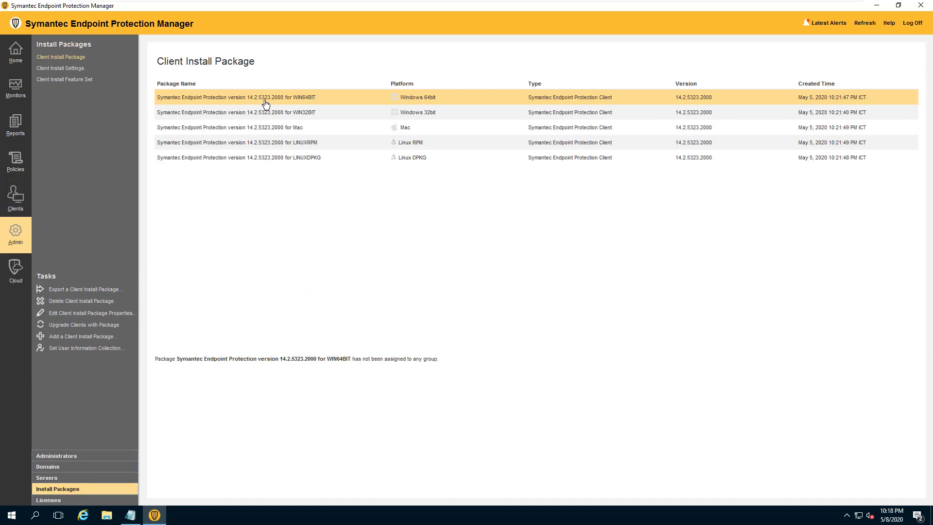
- Export the Windows 64-bit package into a new Desktop folder named 'Setup for server'
right_click(279, 96)
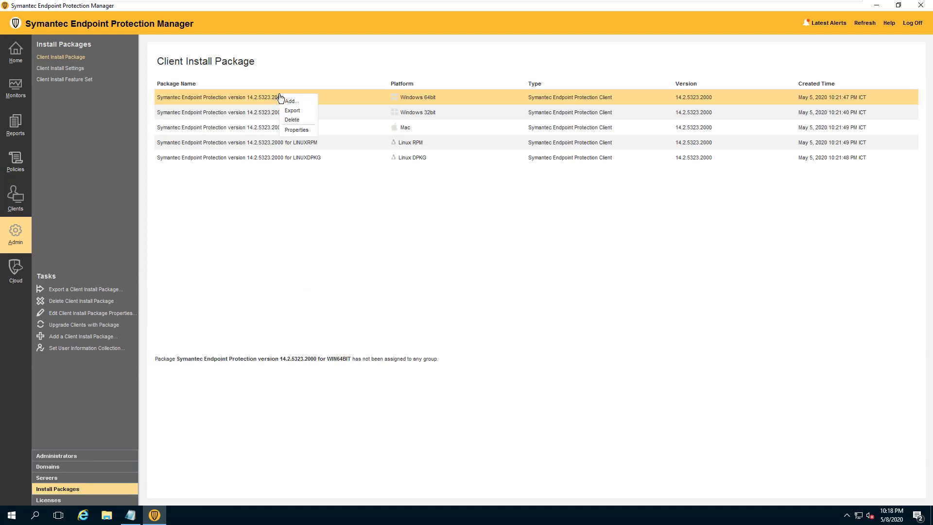
click(311, 115)
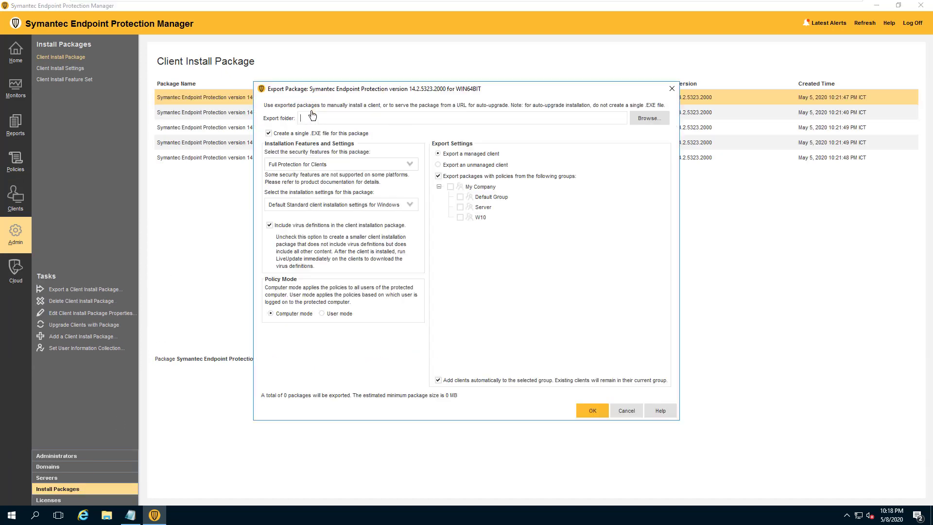
click(649, 118)
click(464, 193)
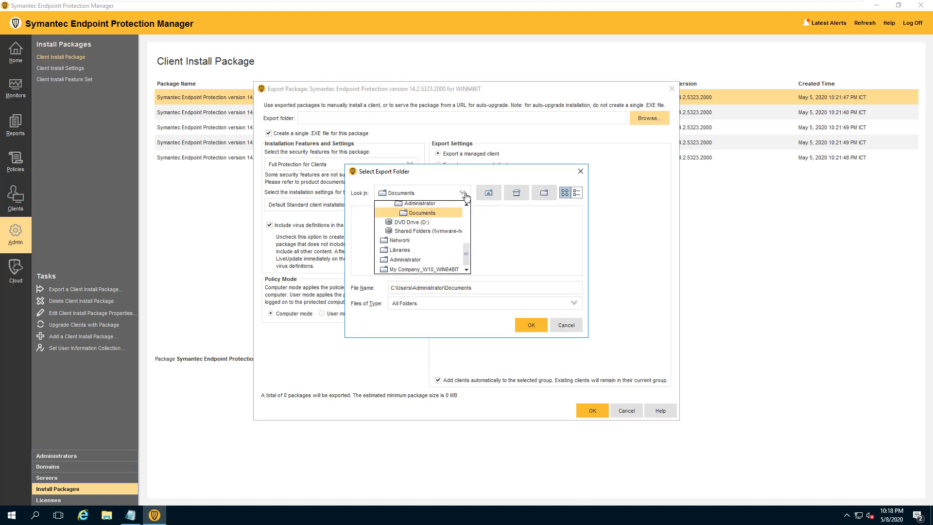
scroll(427, 238, up, 3)
click(404, 213)
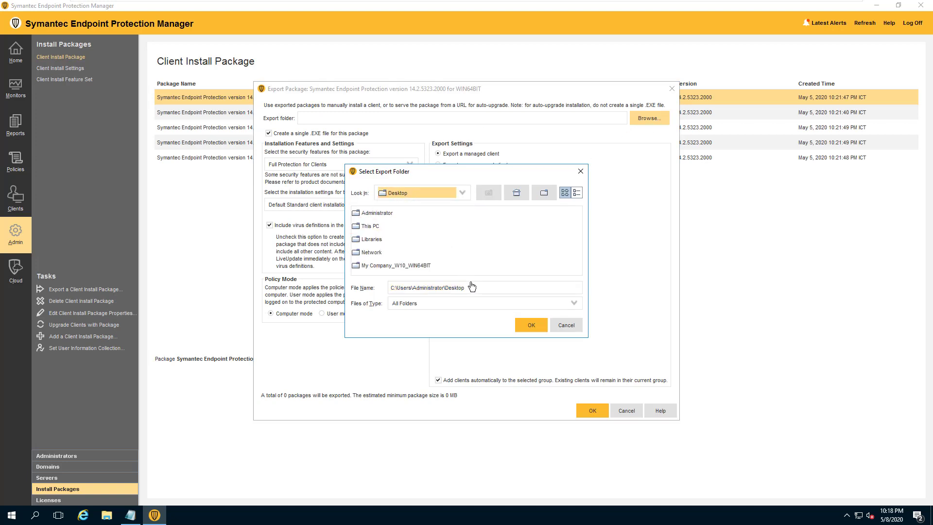
right_click(532, 217)
click(553, 242)
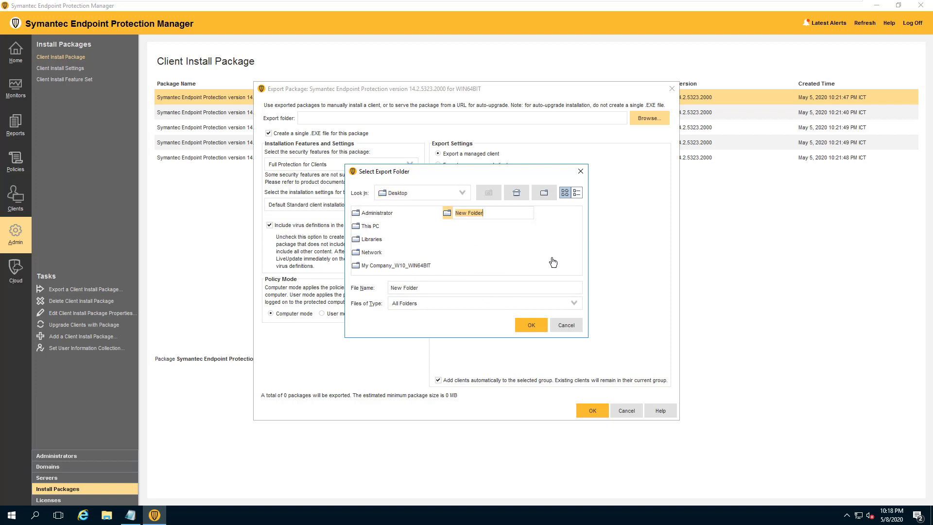
text(Setup for server)
key(Return)
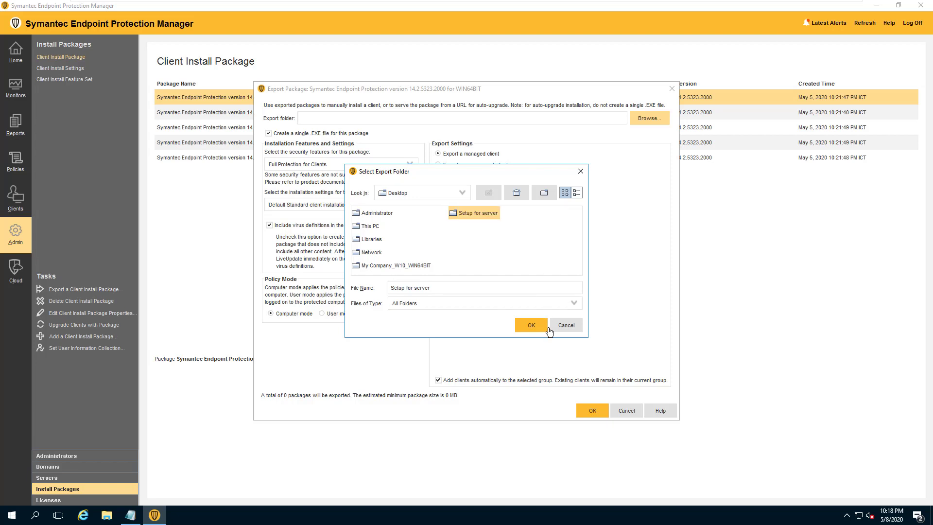
click(531, 325)
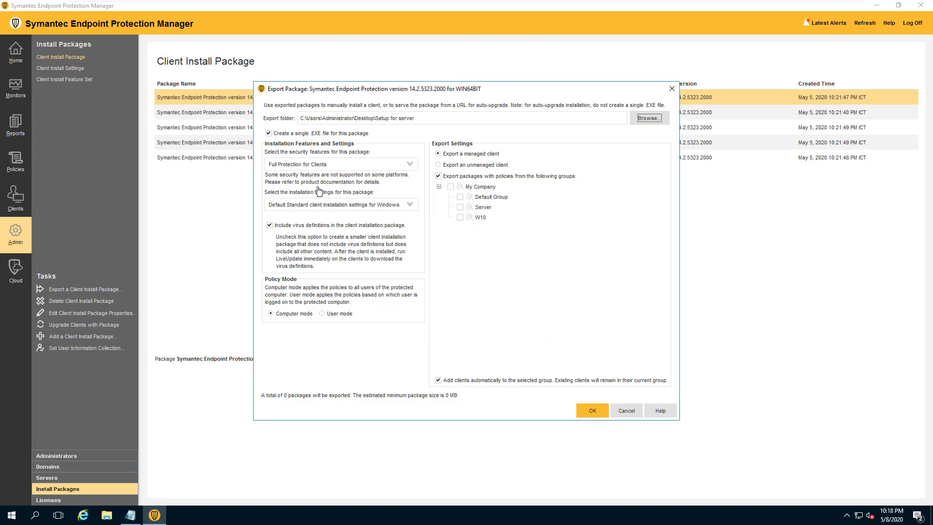
- Choose Full Protection for Servers with Server group policies, export, and close the completion message
click(319, 165)
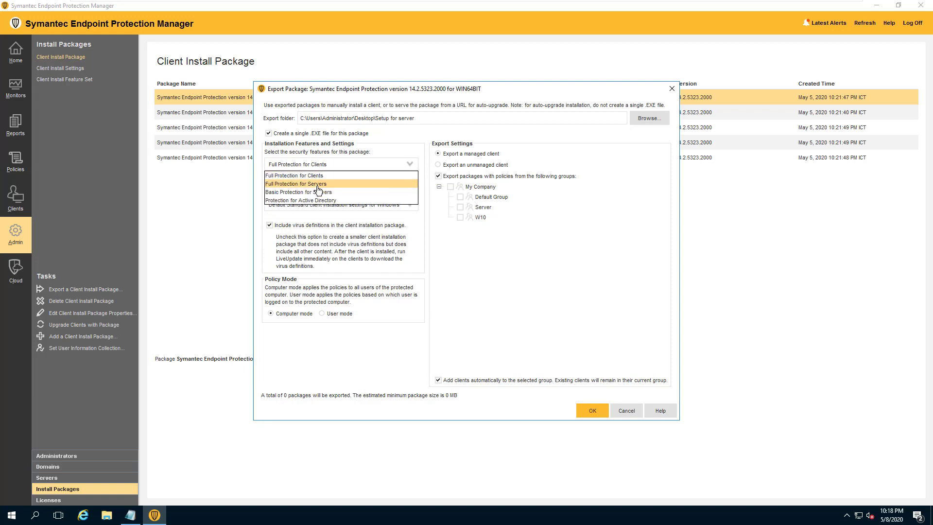
click(317, 185)
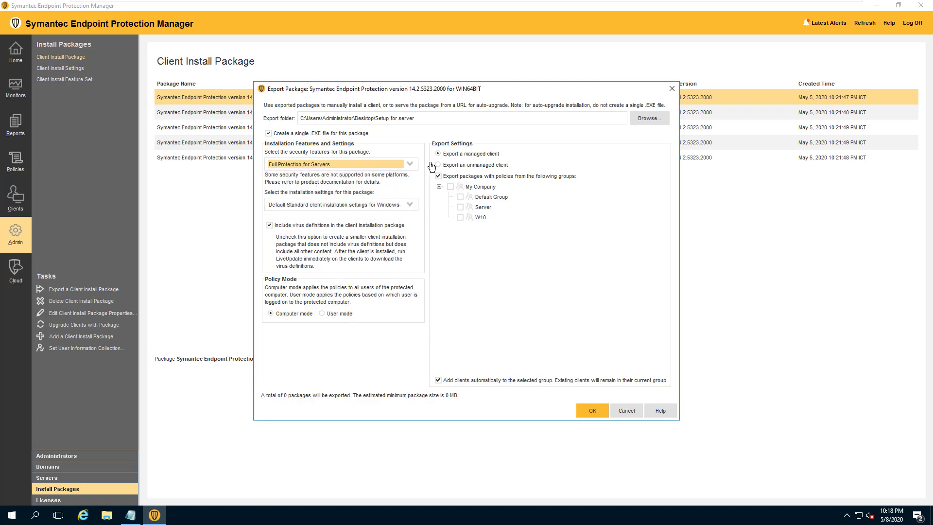
click(461, 210)
click(460, 208)
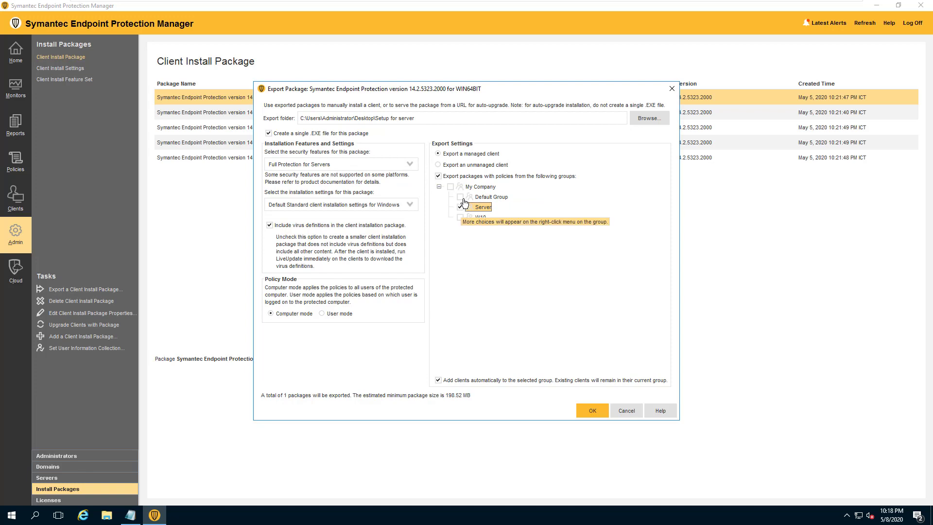
click(591, 412)
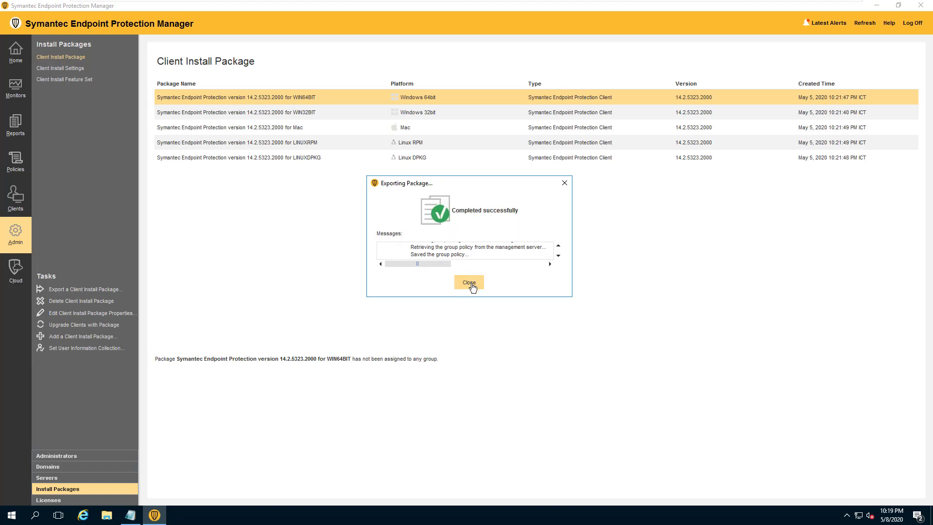
click(469, 282)
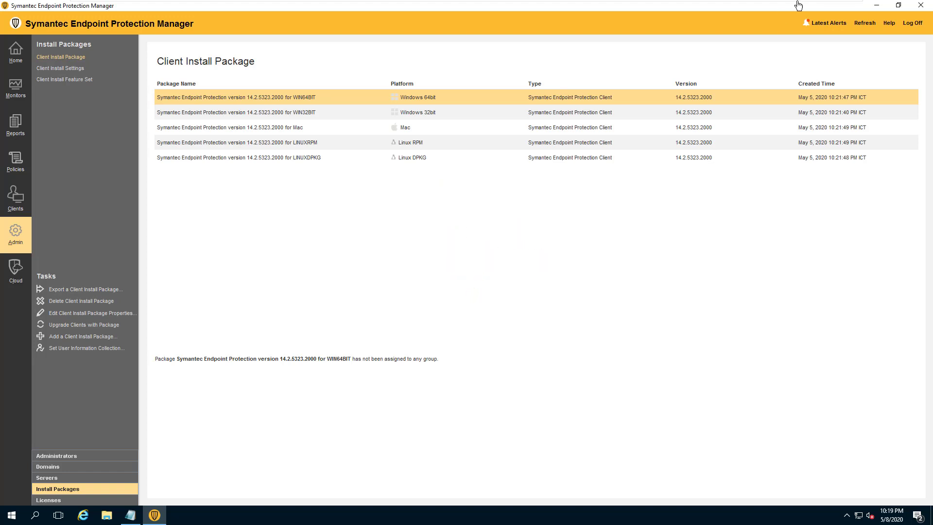
- Open Setup for server's My Company_Server_WIN64BIT English folder and run setup as administrator
click(878, 6)
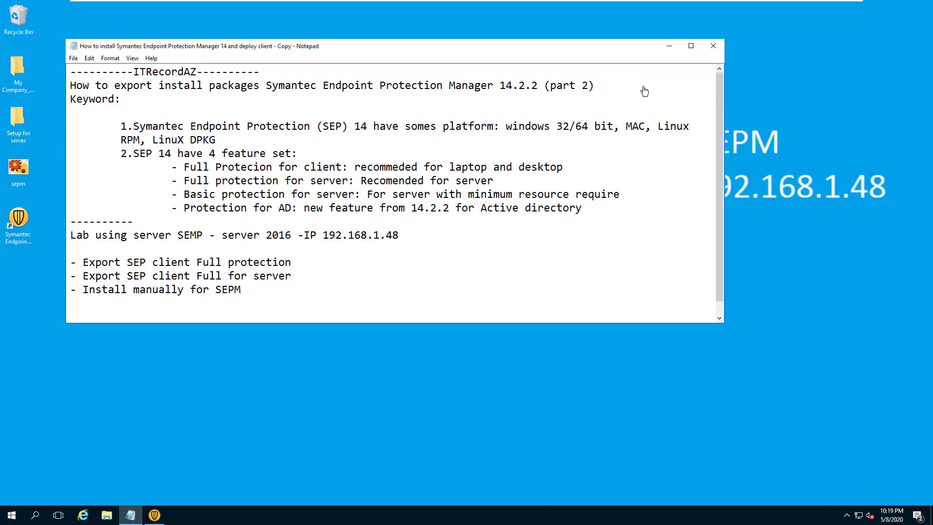
click(43, 100)
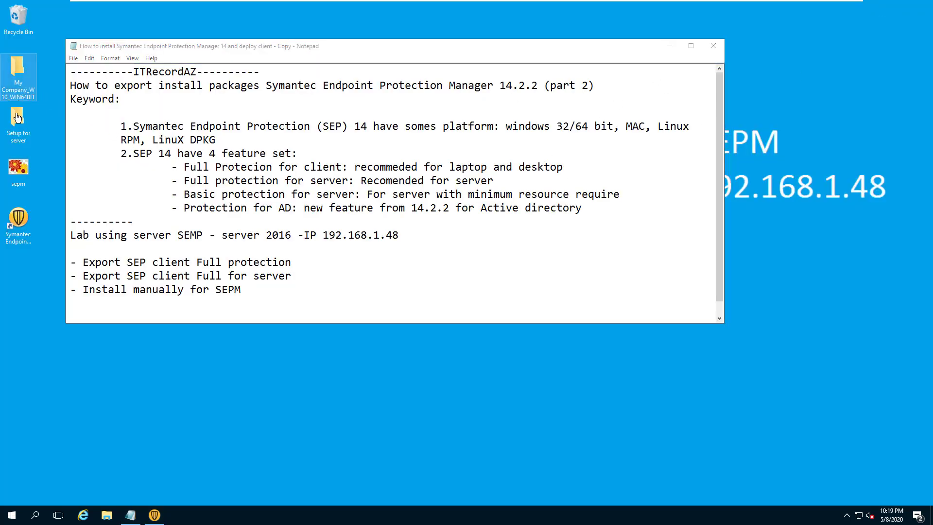
double_click(25, 139)
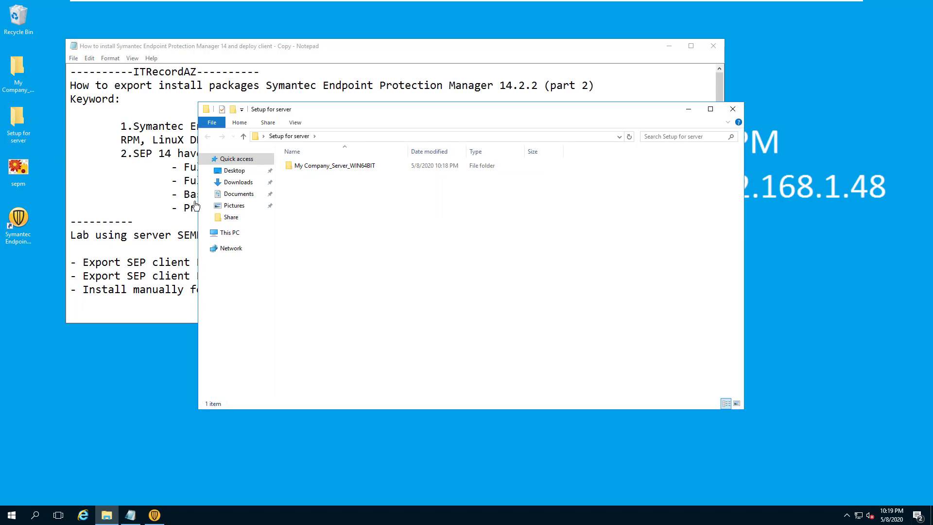
double_click(361, 166)
double_click(351, 167)
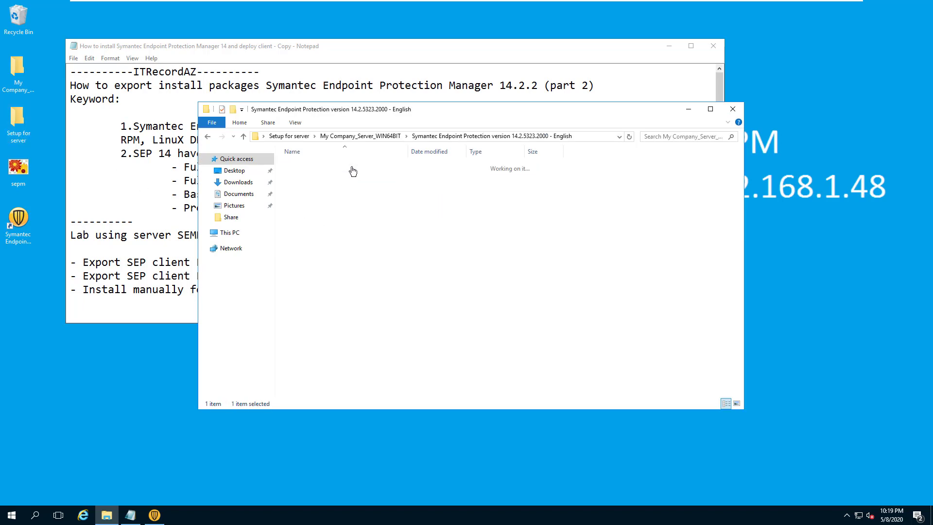
click(318, 173)
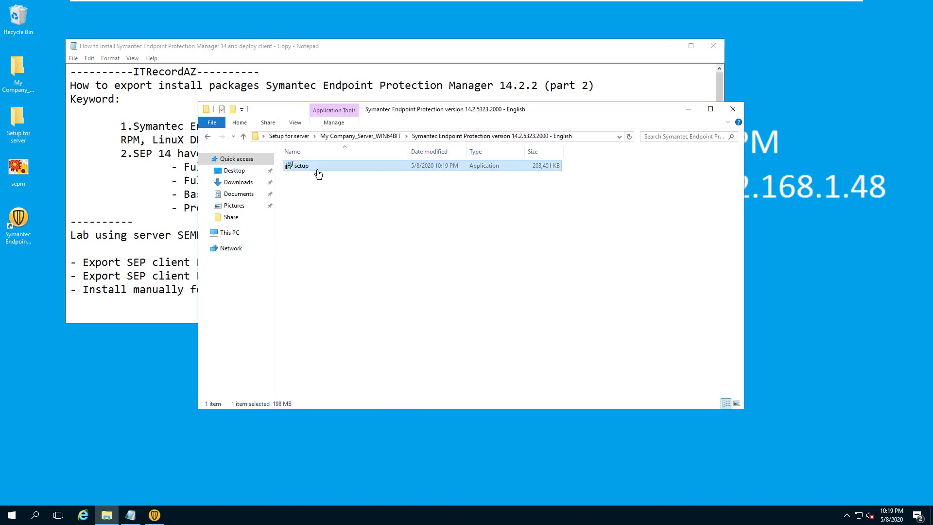
right_click(317, 170)
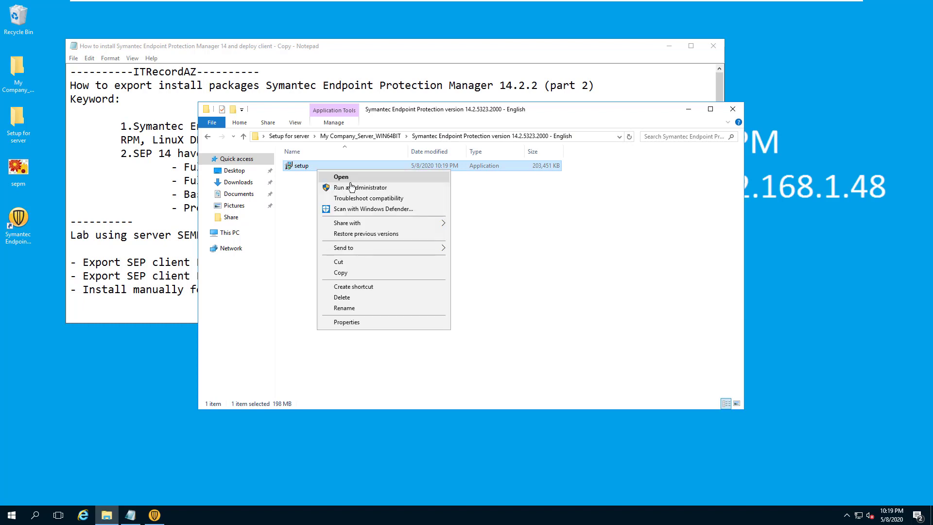
click(354, 190)
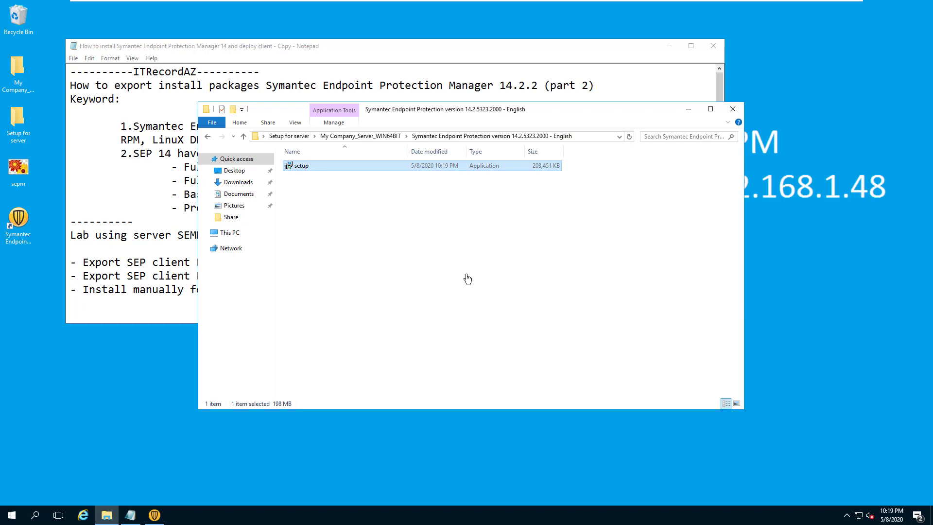
- Search 'contro' to open Control Panel and view the installed programs list
click(847, 514)
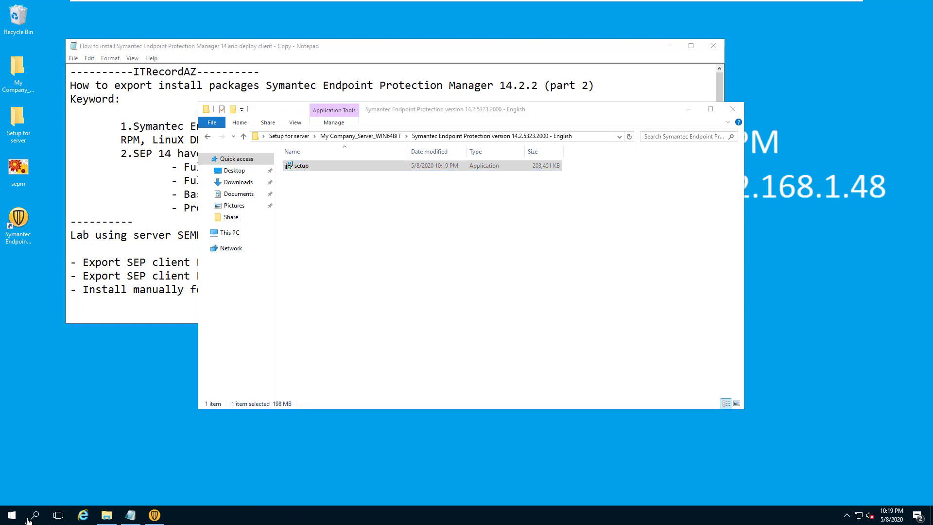
click(12, 514)
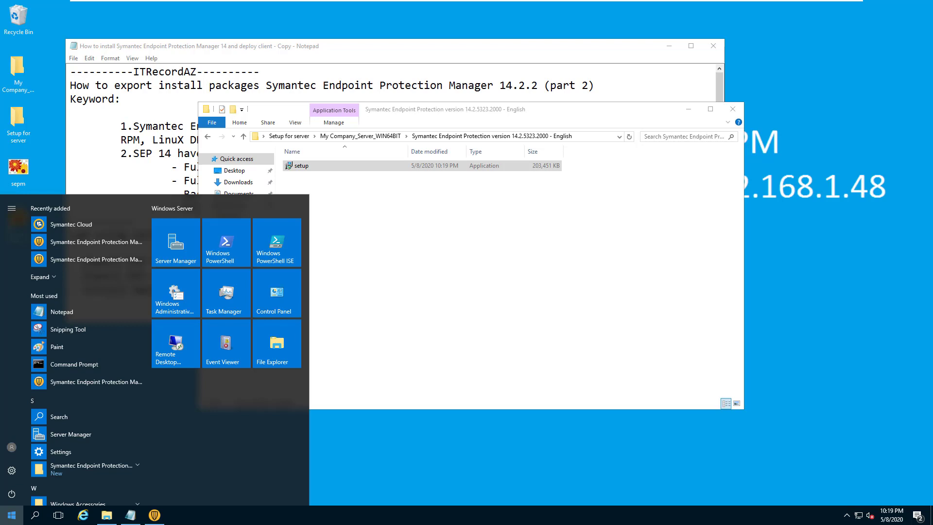
text(con)
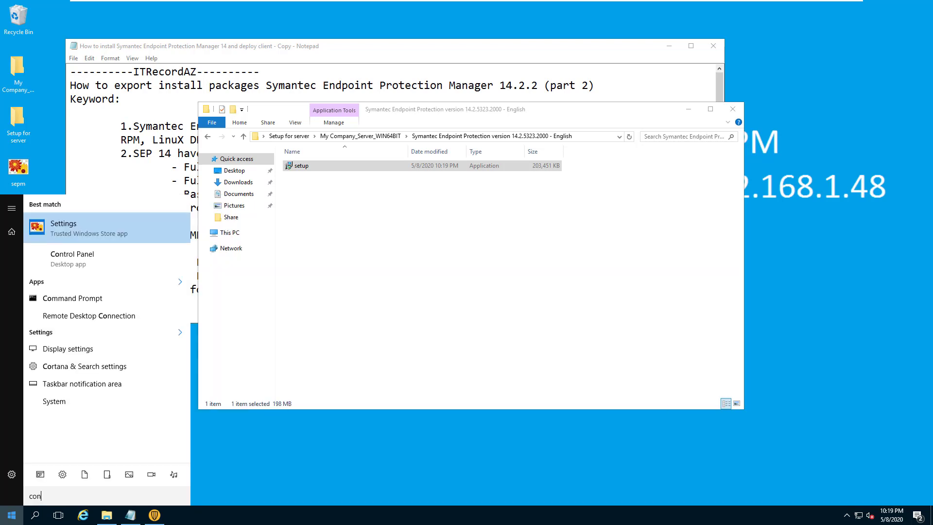
text(tro)
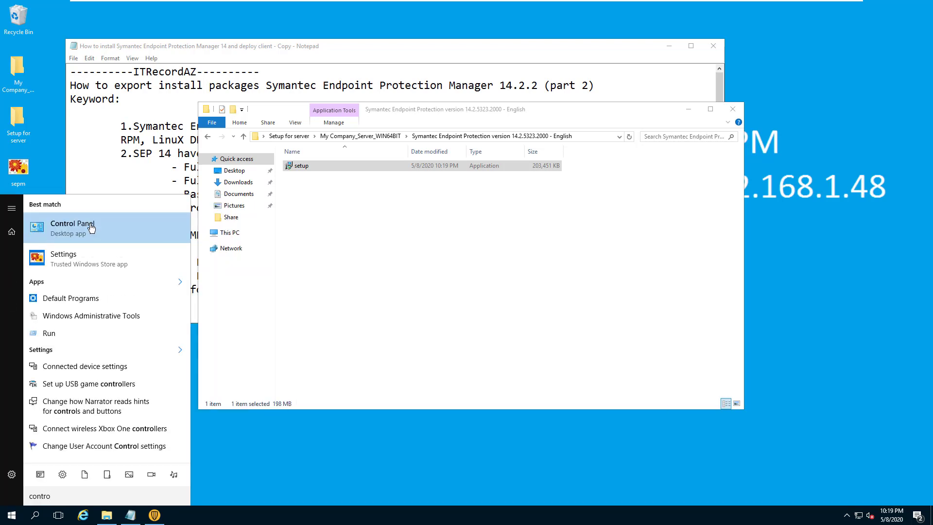
click(91, 227)
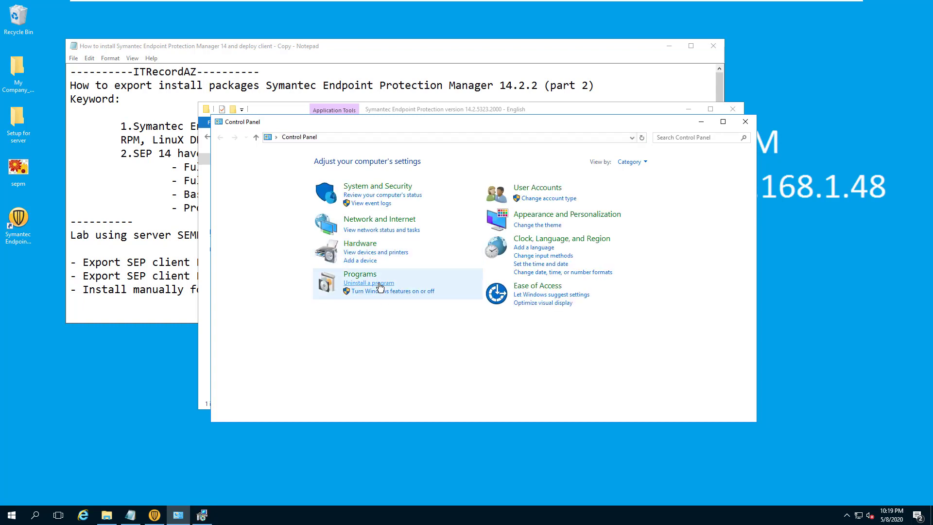
click(379, 284)
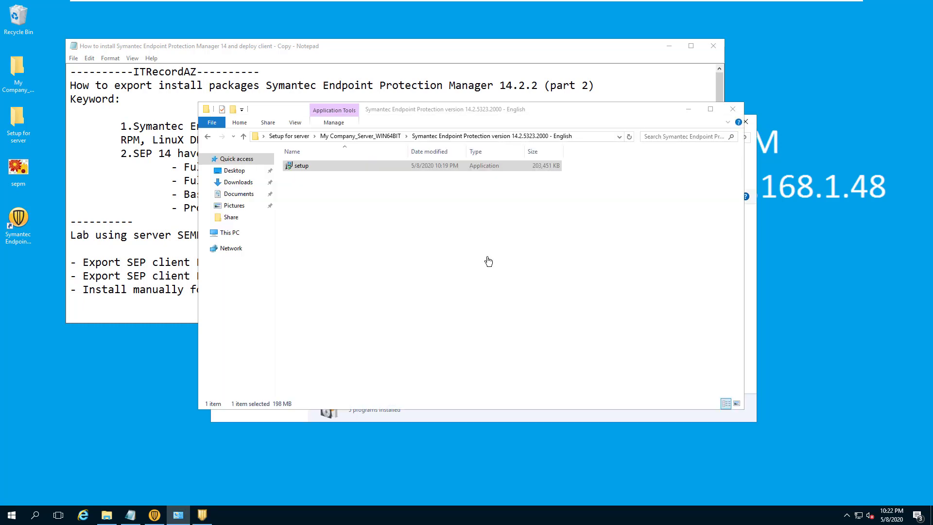
- Answer the Symantec restart prompt and bring the Notepad notes back to the front
click(209, 519)
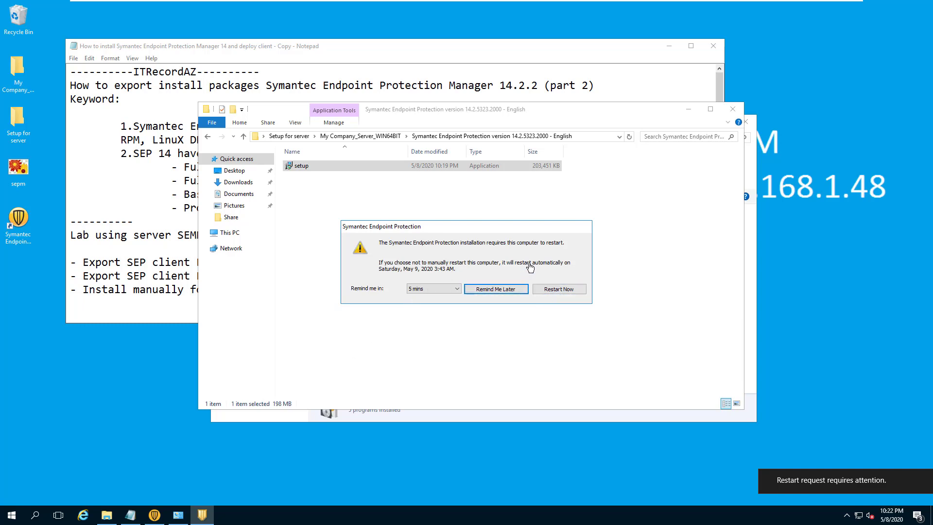
click(560, 290)
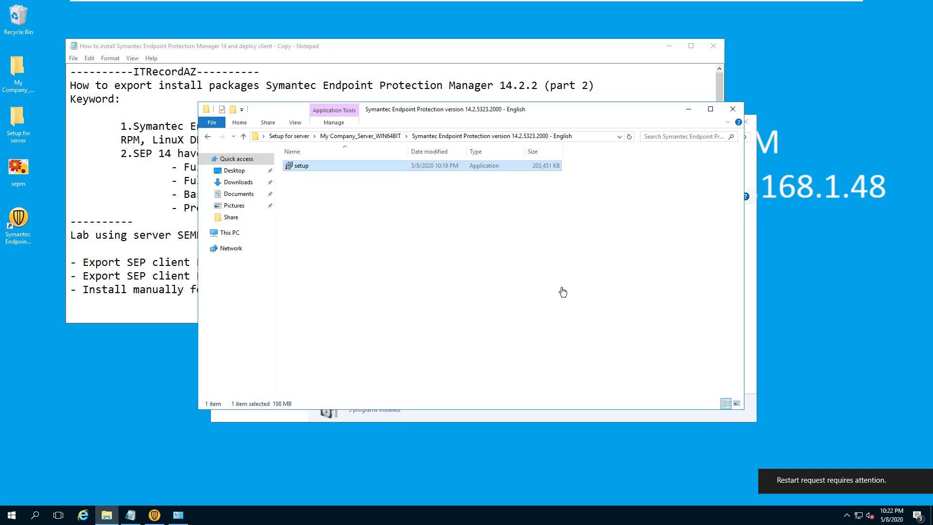
click(105, 210)
- Sign back in to the Administrator account with its password after the restart
click(627, 170)
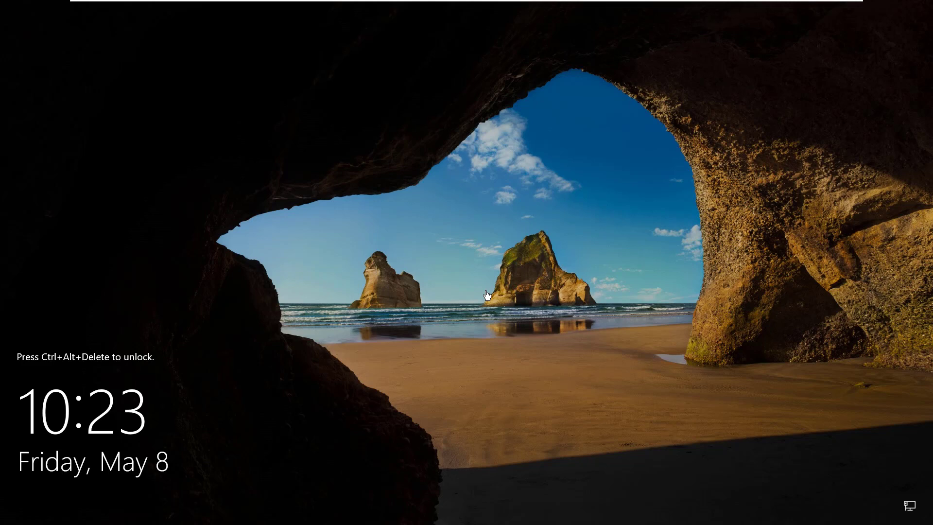
key(ctrl+alt+Delete)
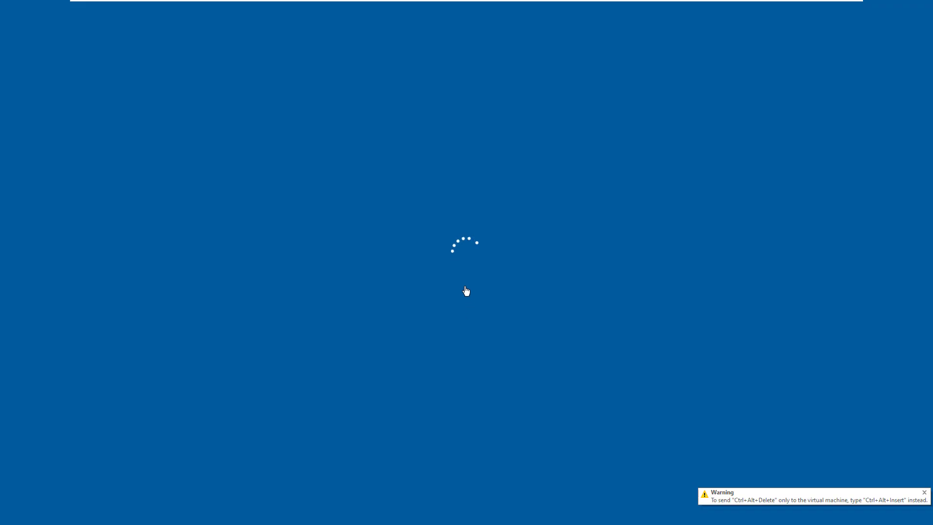
text(P)
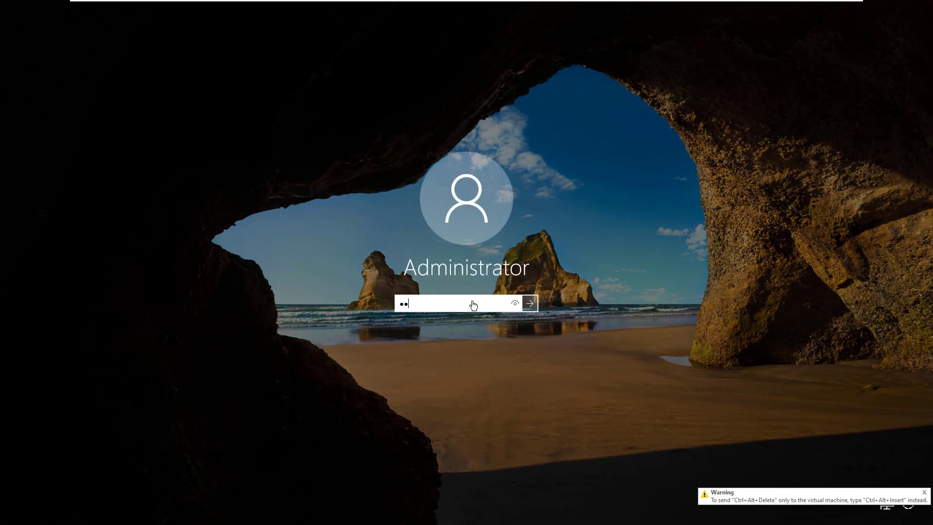
key(Return)
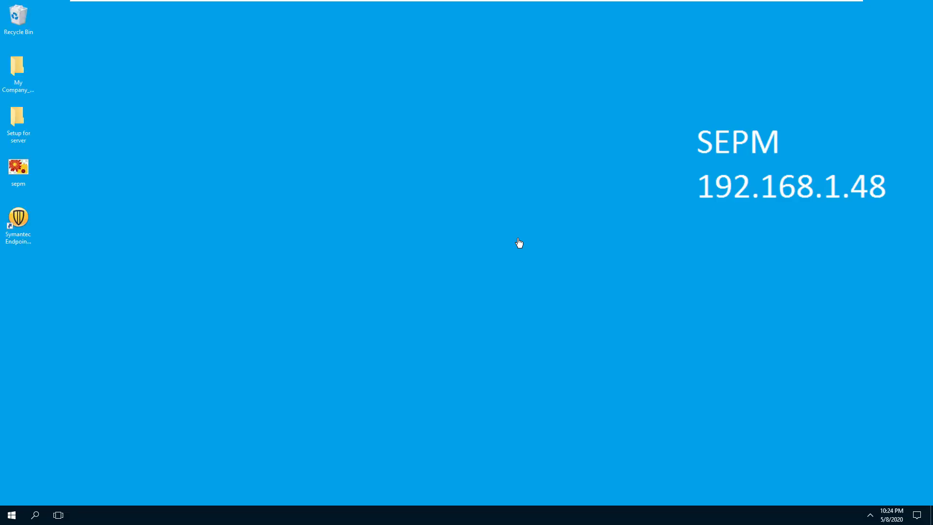
- Log on to the Endpoint Protection Manager console and close the Getting Started dialog
click(18, 221)
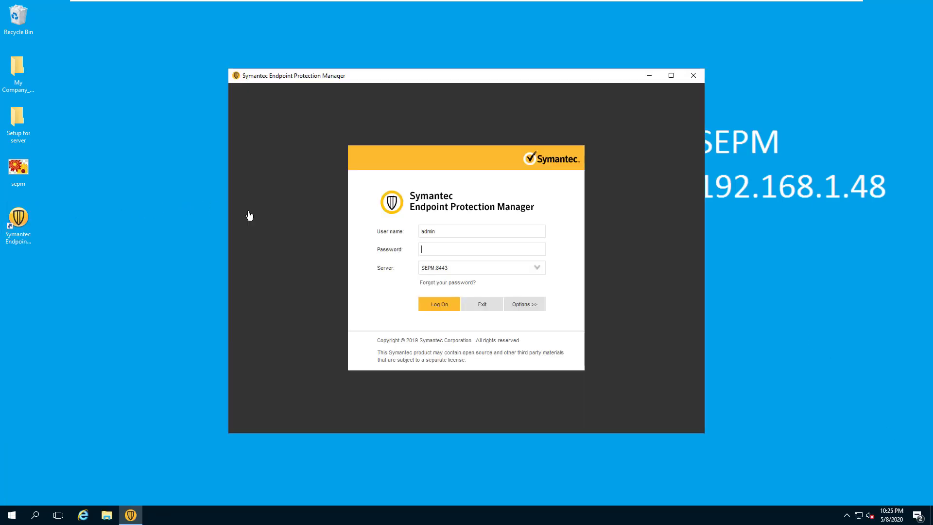
text(••)
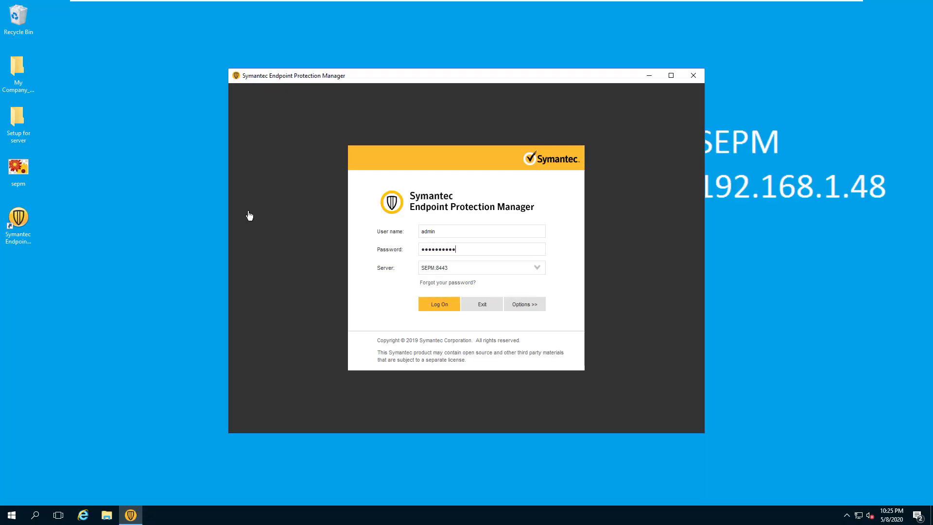
key(Return)
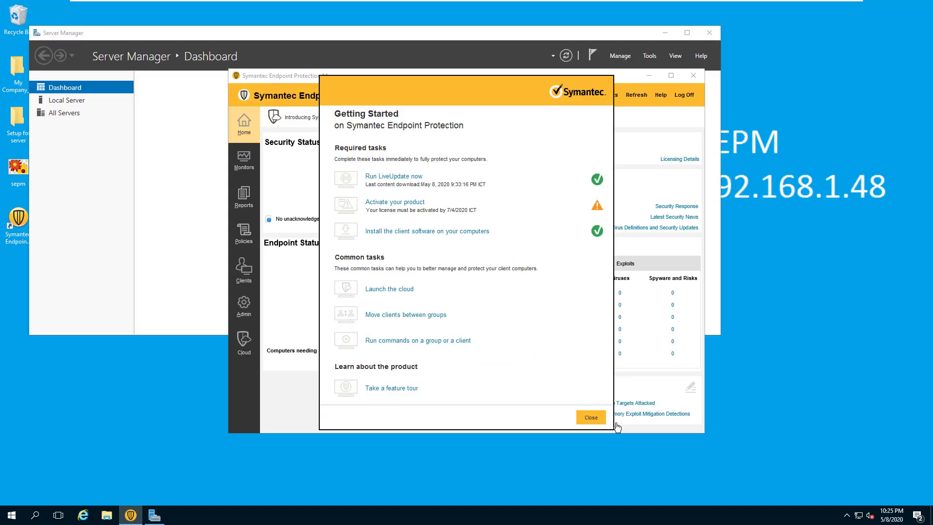
click(592, 418)
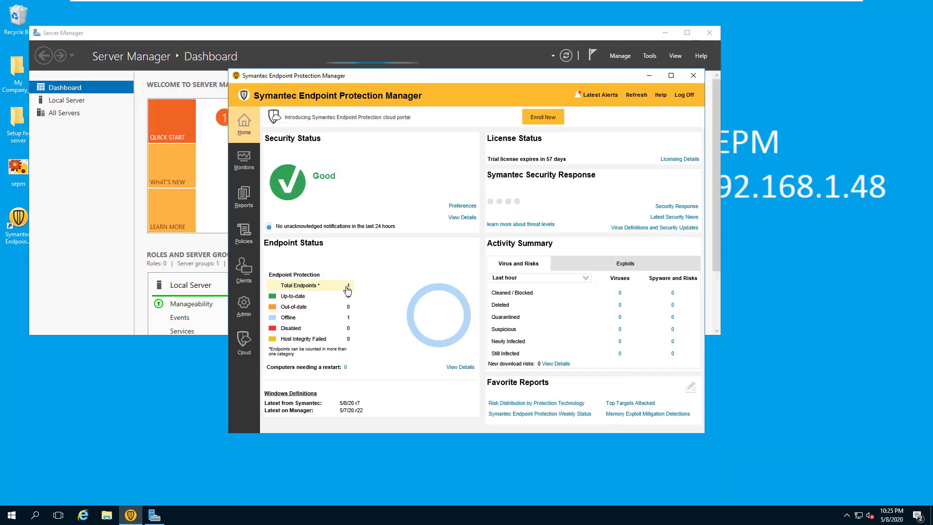
- Show the Server group's clients and select the SEPM computer, listed as Offline
click(246, 281)
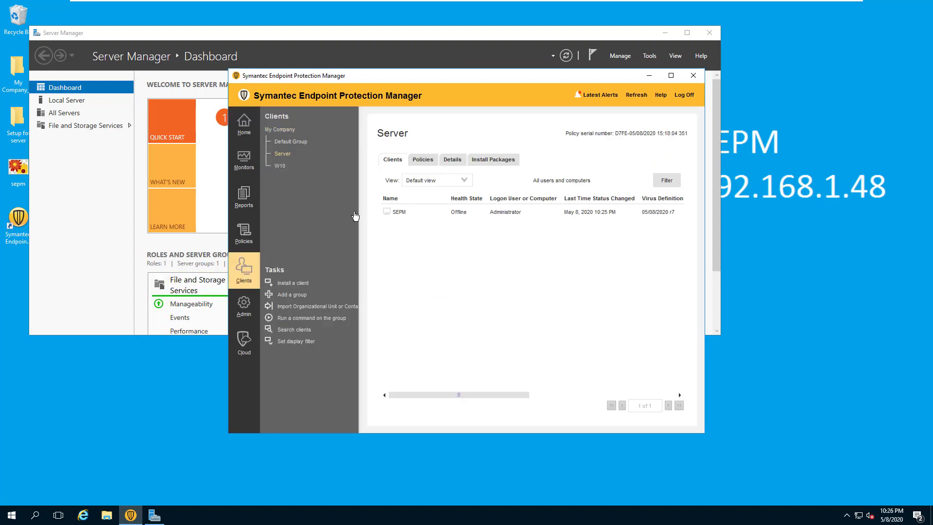
click(429, 217)
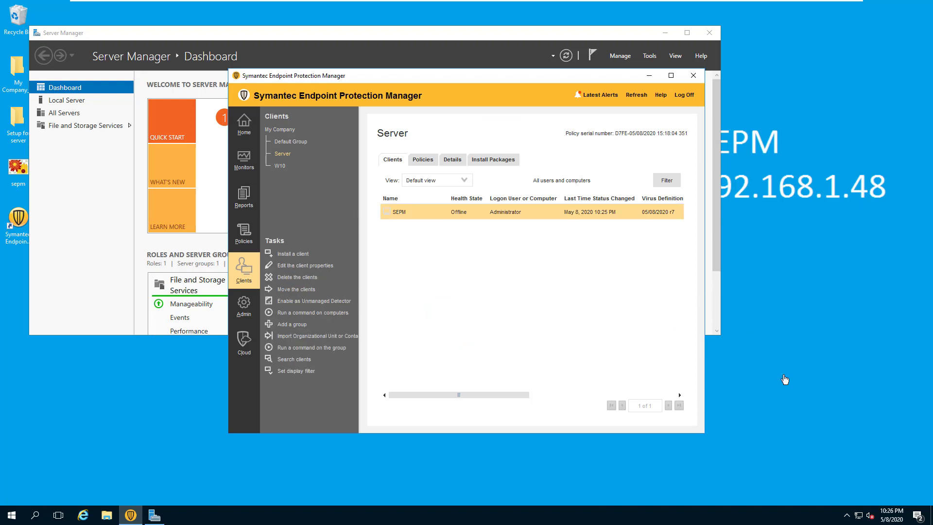
click(846, 510)
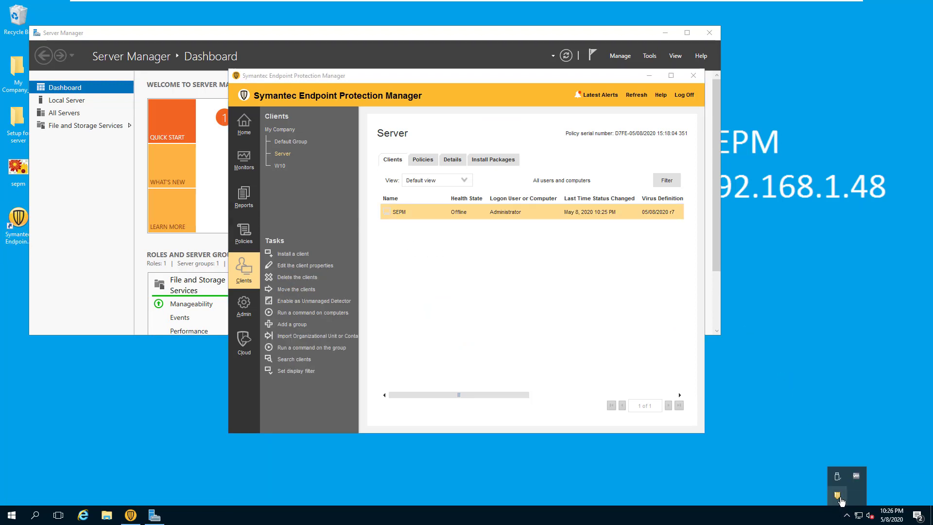
- Open the local Endpoint Protection client, arrange it beside the console, and show its troubleshooting details
double_click(837, 495)
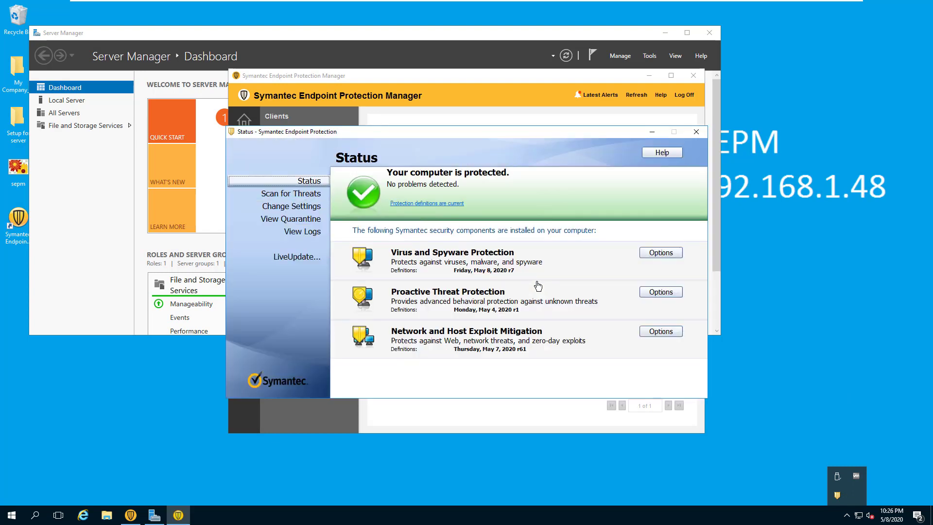
drag(766, 169, 766, 170)
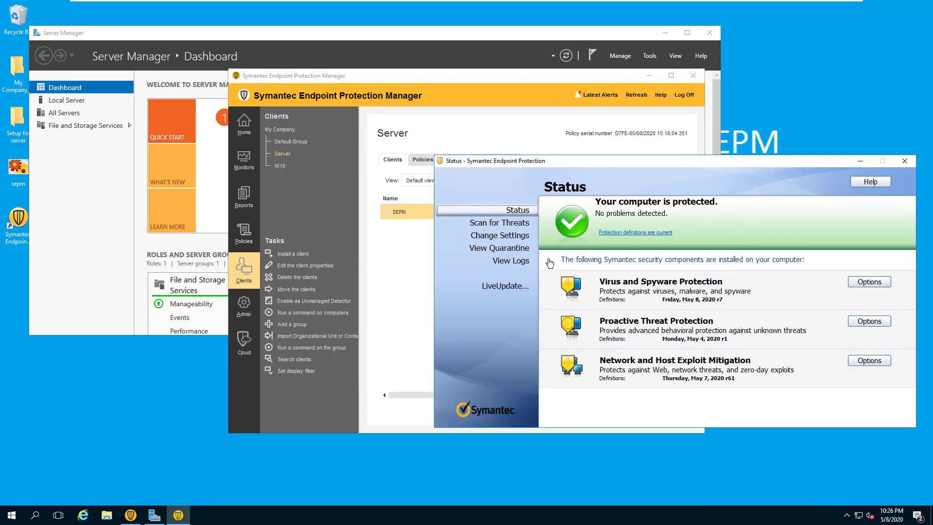
drag(520, 78, 335, 53)
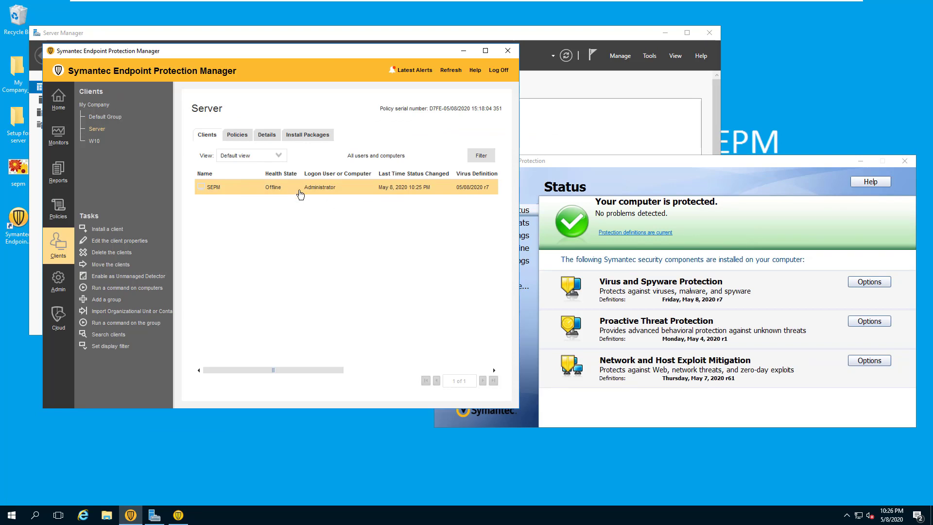
click(742, 179)
click(870, 181)
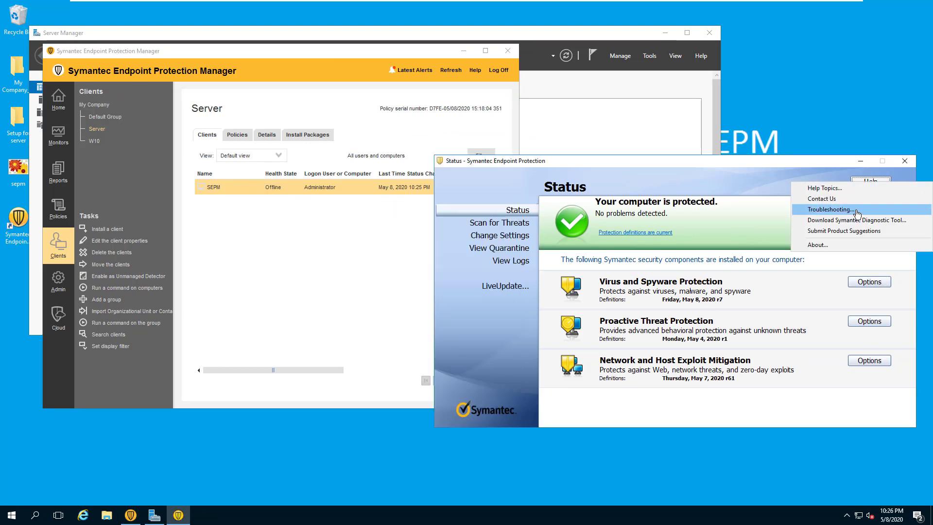
click(855, 207)
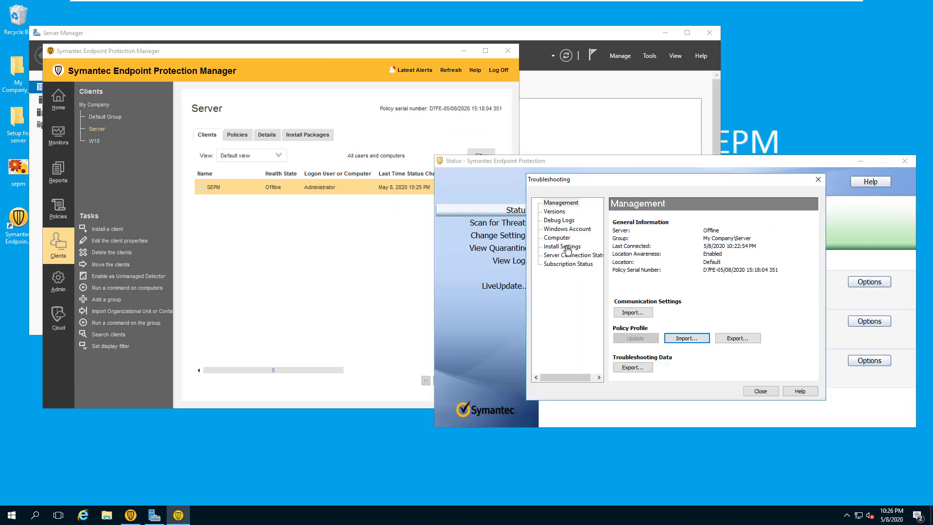
- Check the Management group and server connection status, forcing a connection and reviewing connection records
click(564, 202)
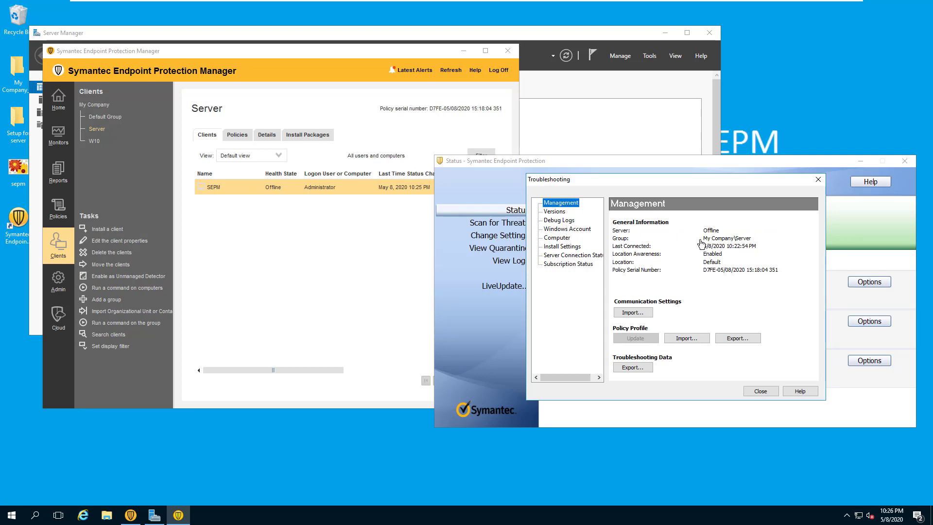
drag(739, 239, 752, 239)
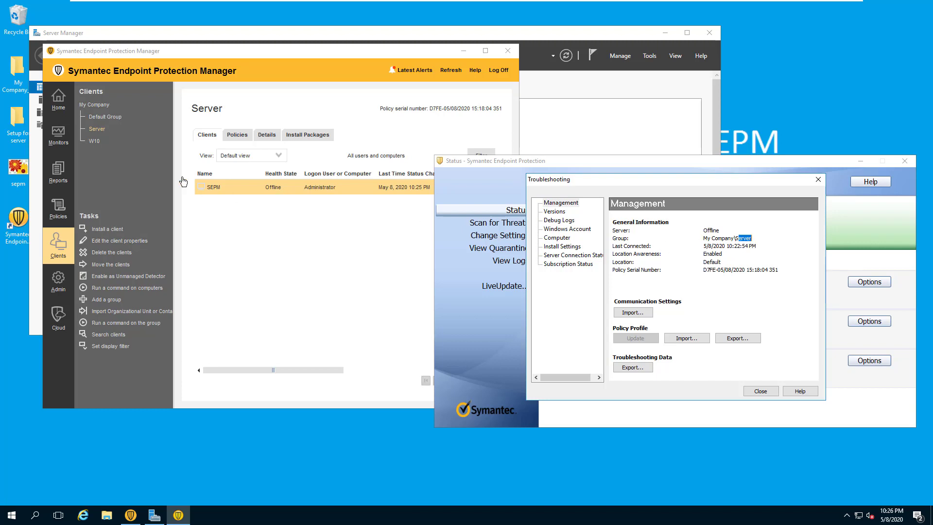
click(573, 255)
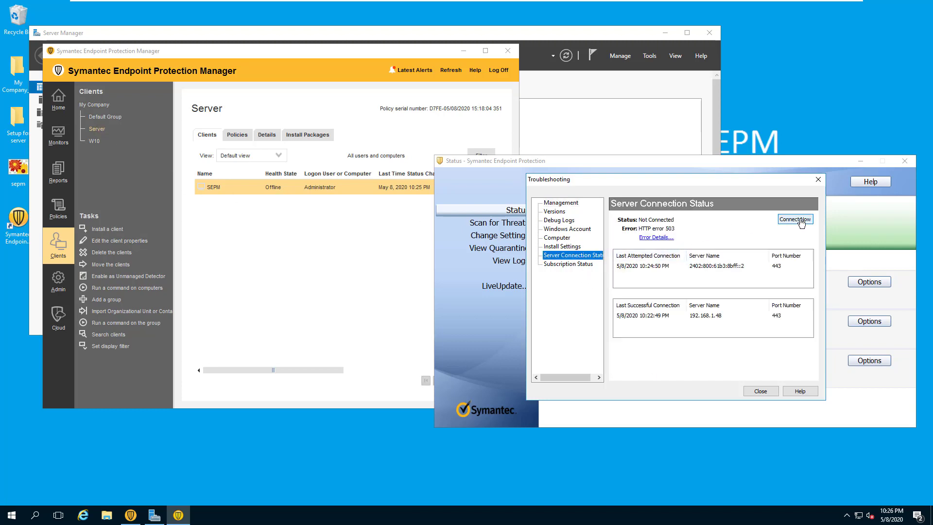
click(800, 220)
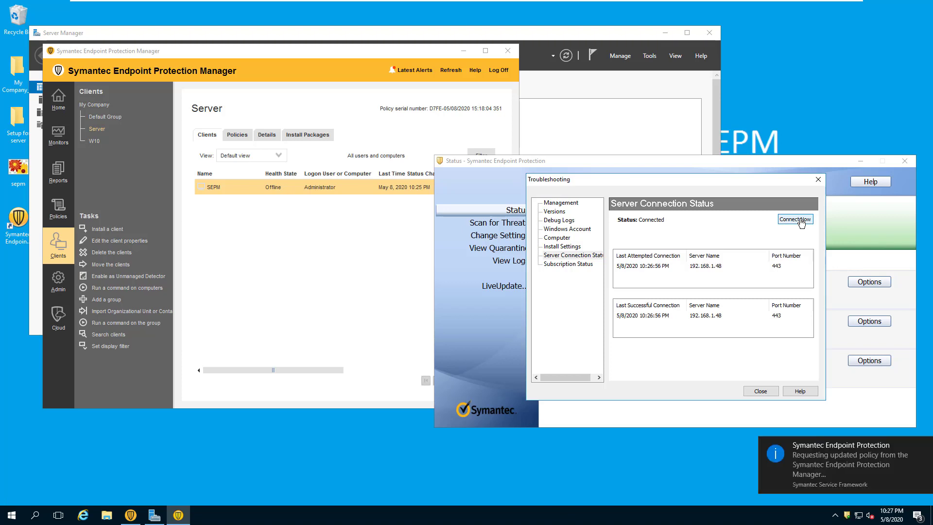
click(800, 221)
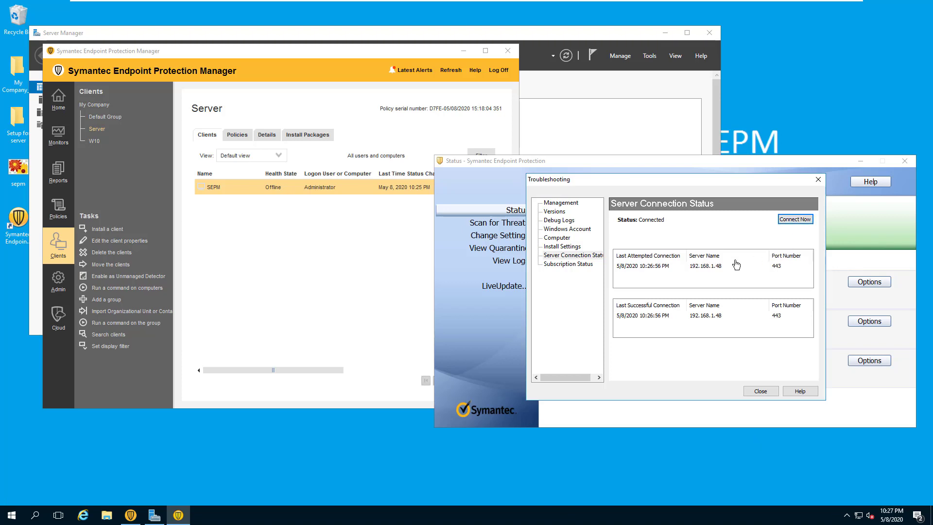
click(761, 267)
click(743, 316)
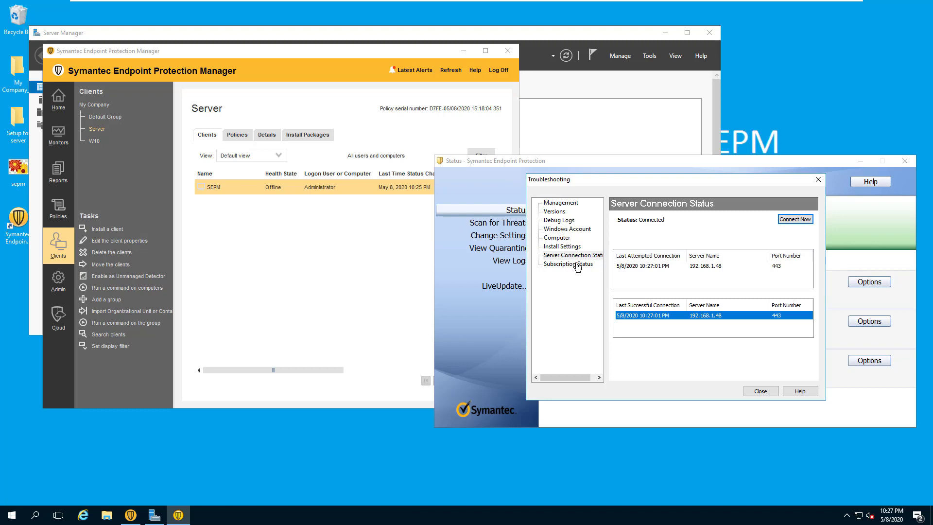
- Confirm the My Company\Server group and review the engine and definition versions, including LiveUpdate
click(560, 203)
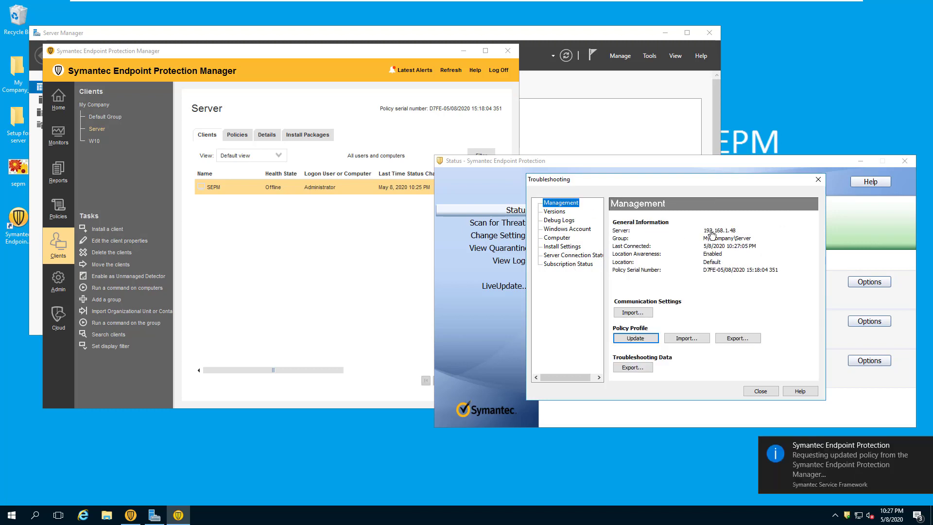
drag(706, 238, 752, 238)
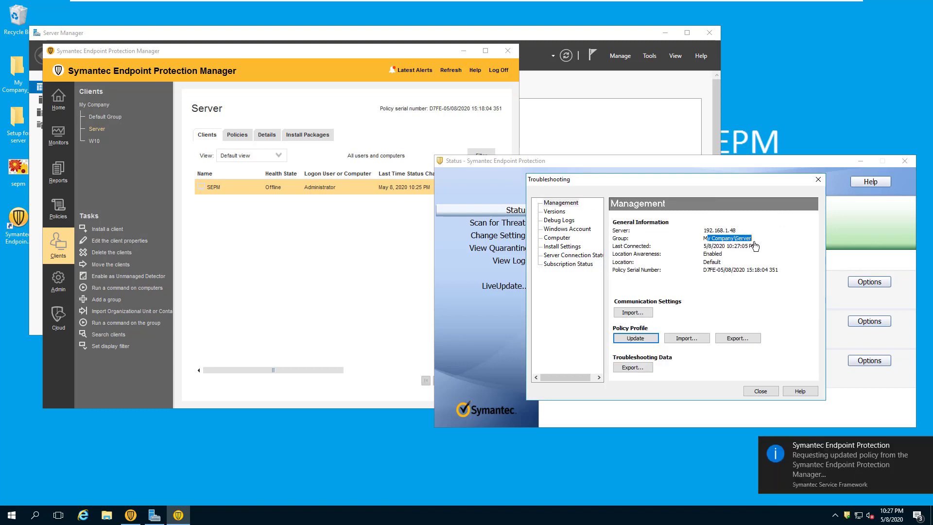
click(555, 211)
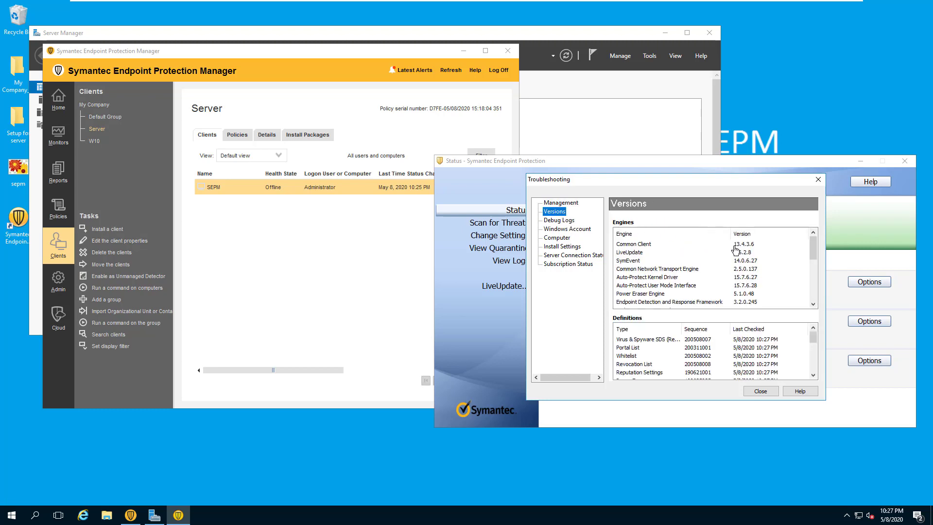
click(744, 252)
- Review debug logs, account, computer, install settings and subscription status, then close troubleshooting
click(565, 220)
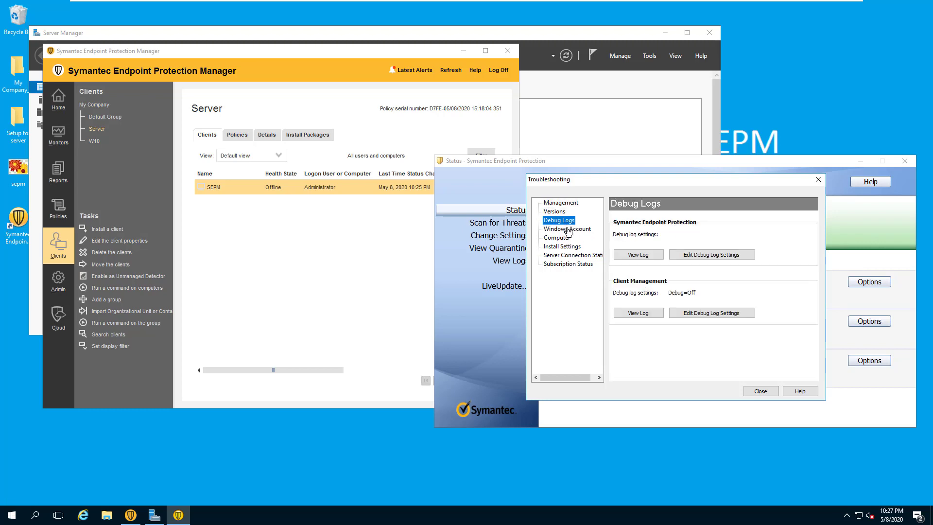
click(567, 229)
click(557, 238)
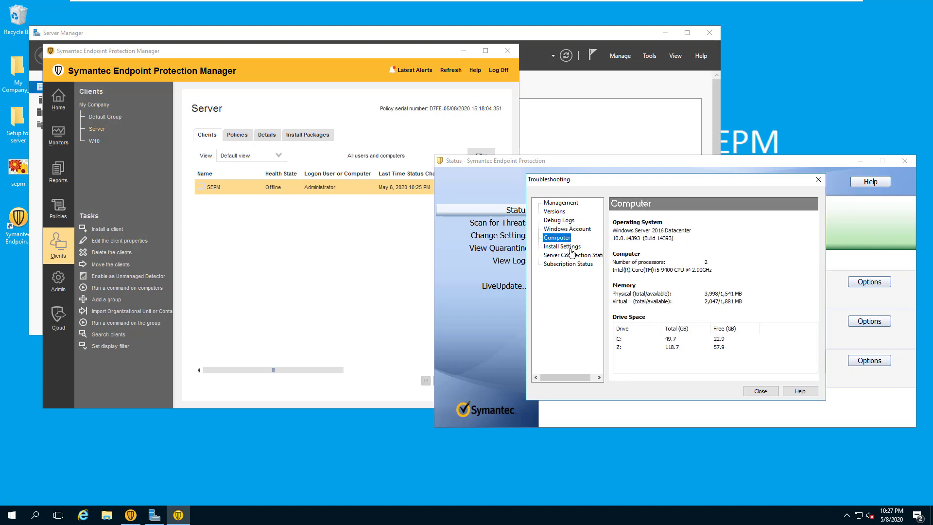
click(569, 247)
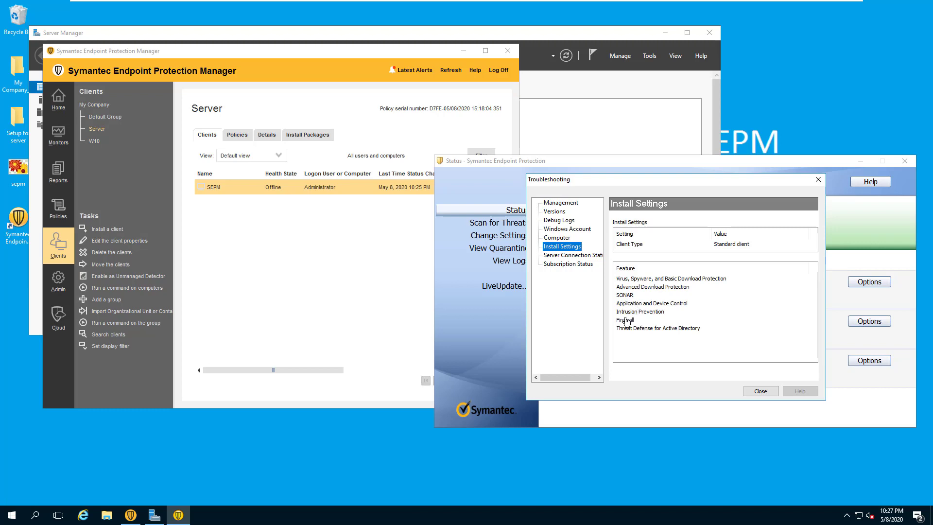
click(572, 256)
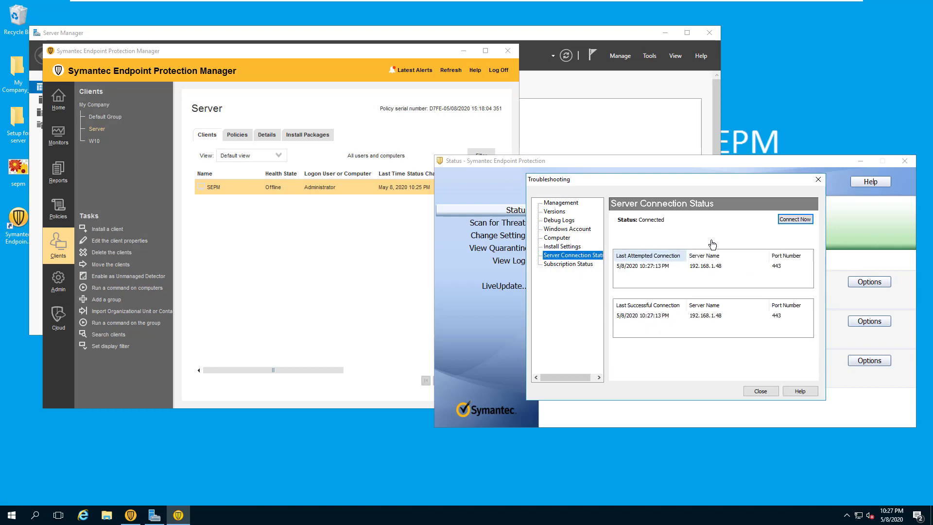
click(586, 265)
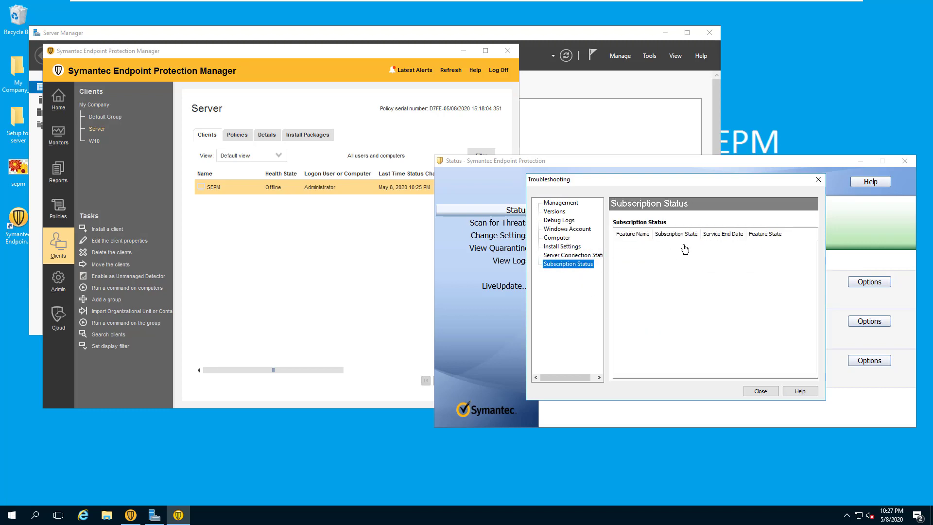
click(761, 391)
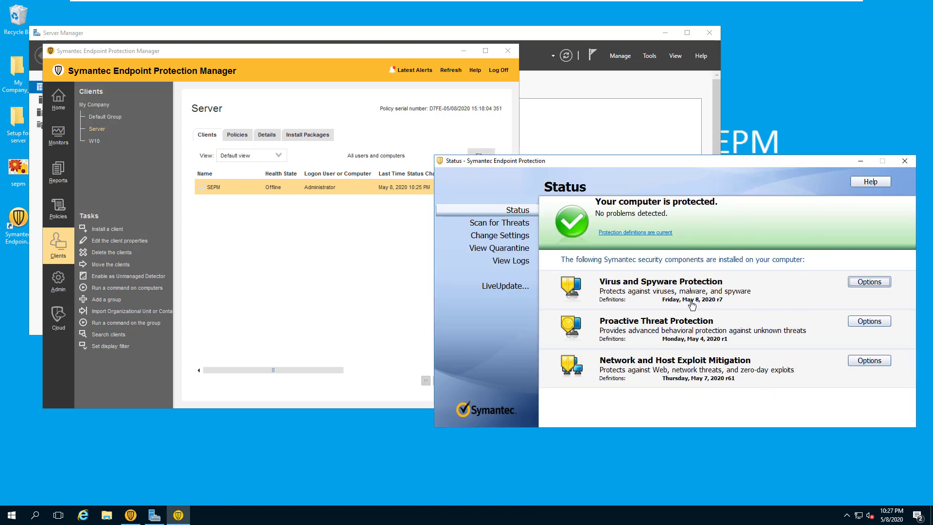
- Refresh the console's client list and open Edit Properties for the SEPM client
click(290, 282)
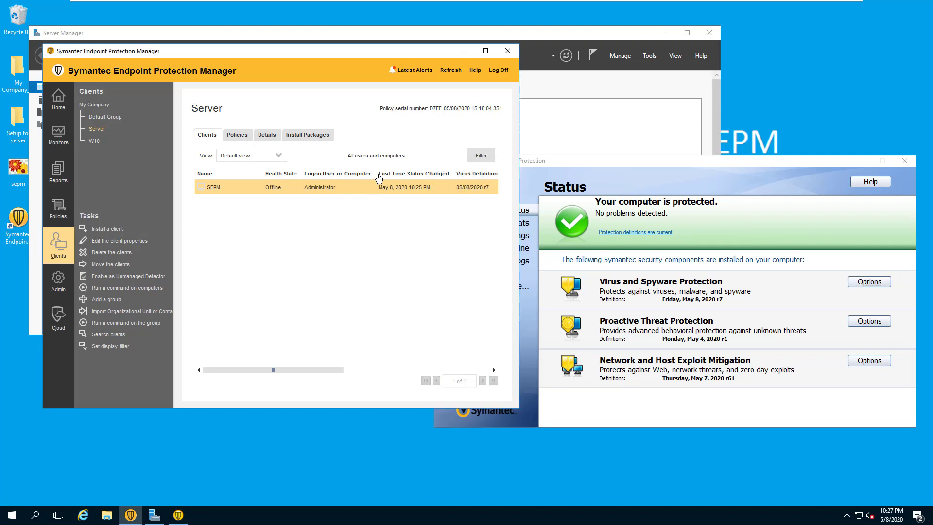
click(453, 72)
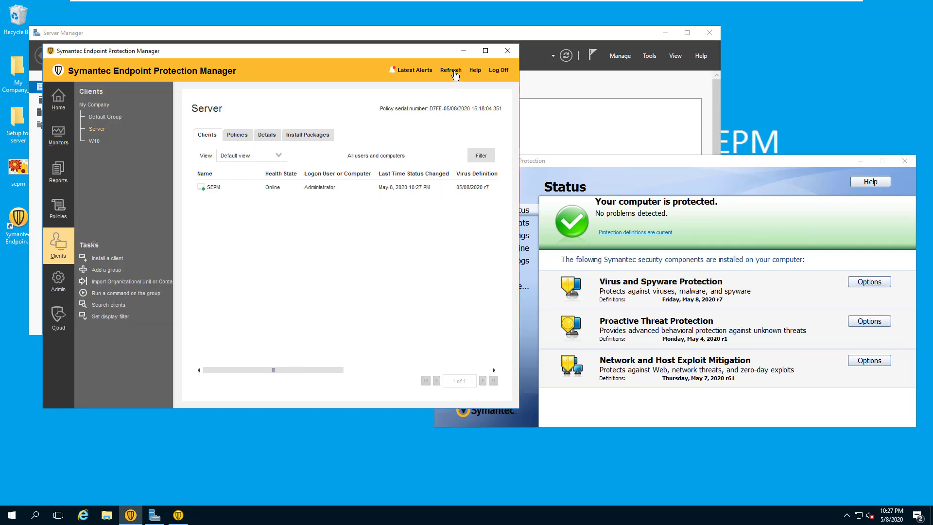
double_click(217, 191)
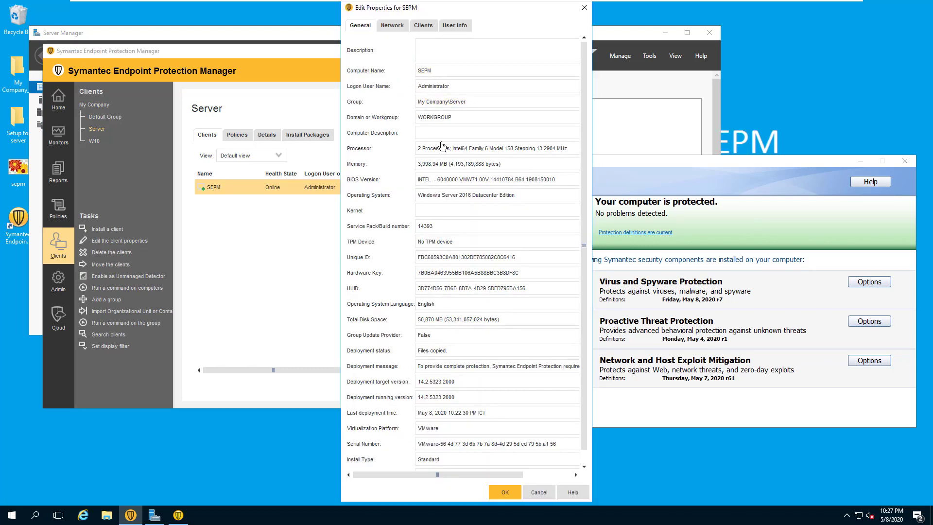
- Review the SEPM client's processor, operating system edition and serial number on the General tab
drag(423, 149, 553, 157)
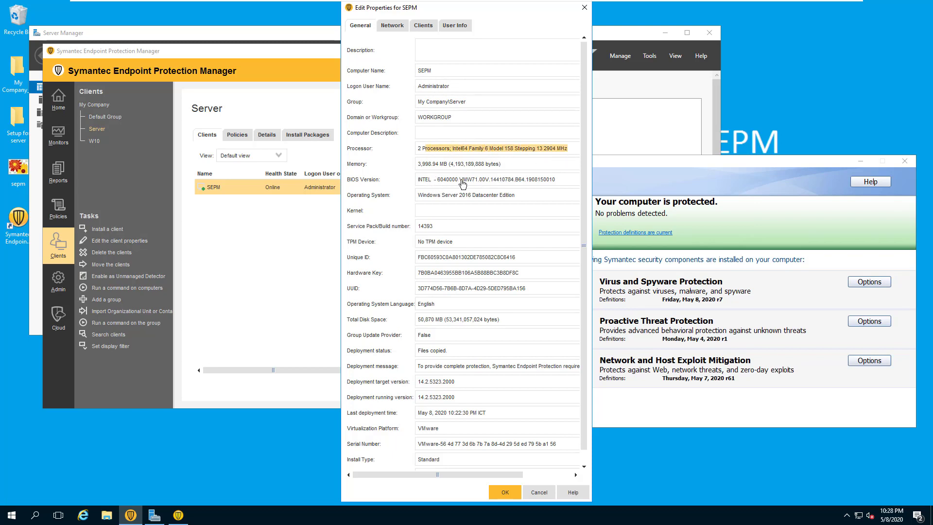
drag(437, 195, 511, 207)
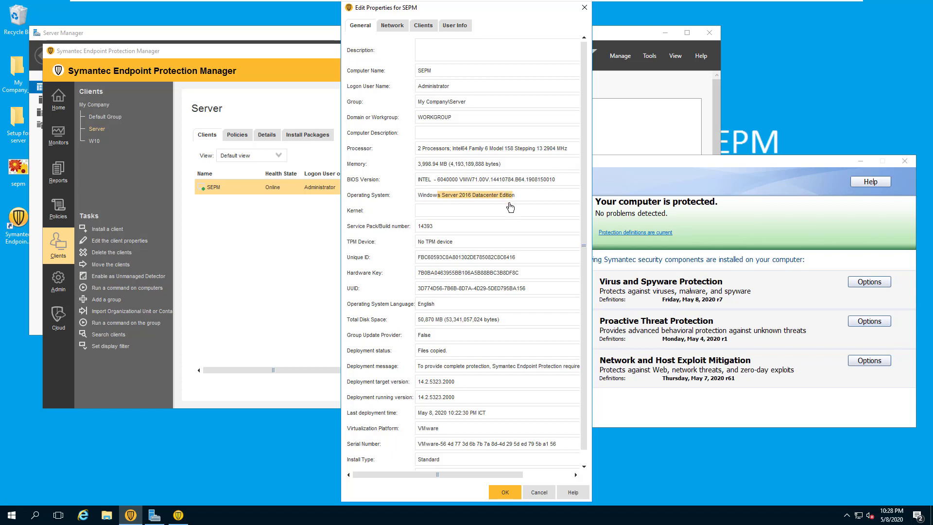
scroll(443, 272, down, 1)
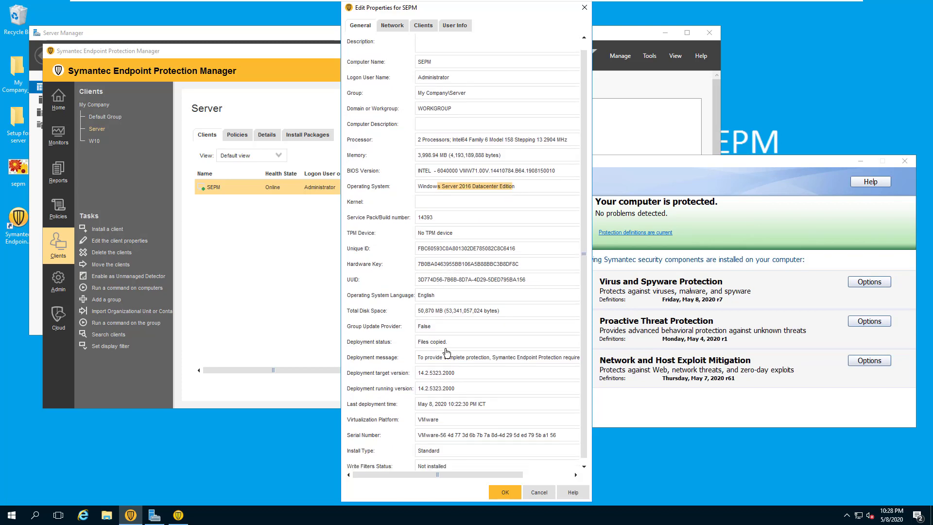
scroll(446, 352, down, 1)
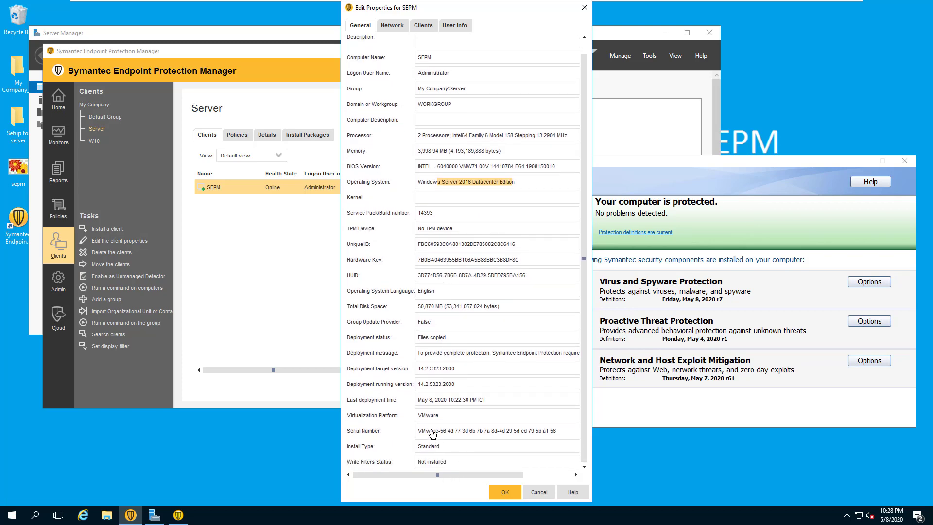
drag(430, 430, 535, 442)
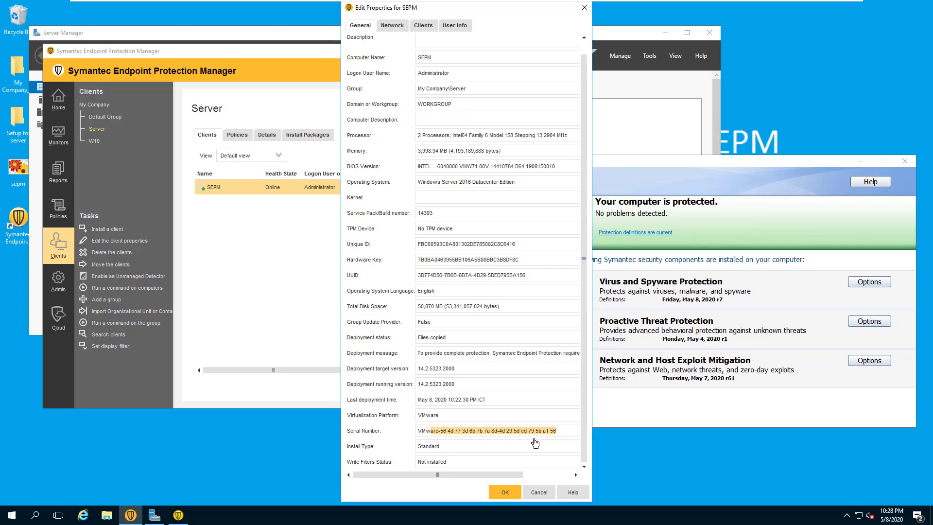
- Check the last connected IP, client versions and User Info, then cancel the dialog
click(390, 27)
drag(433, 50, 388, 53)
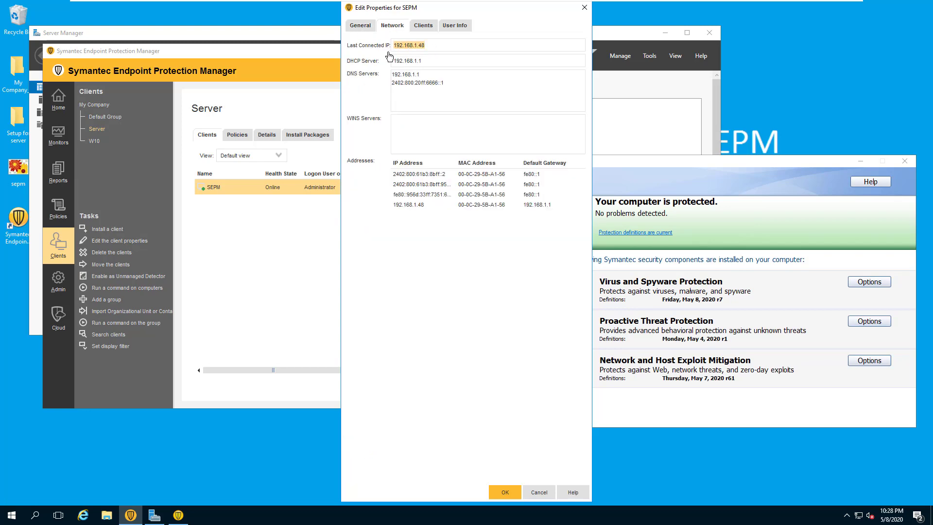
click(433, 27)
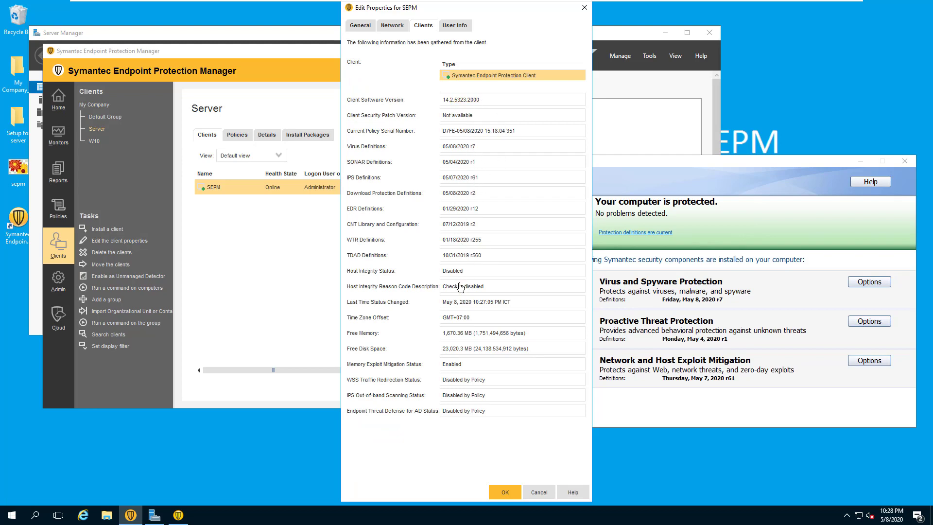
click(451, 26)
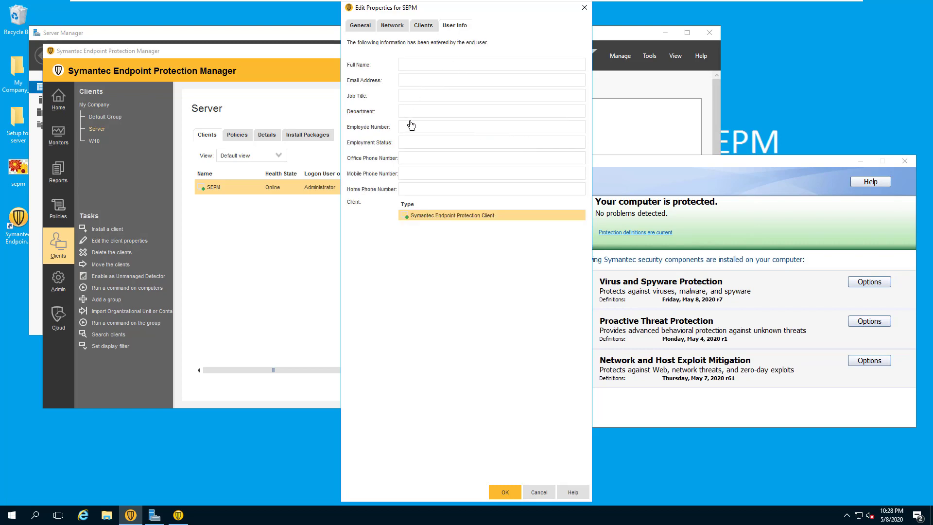
click(539, 492)
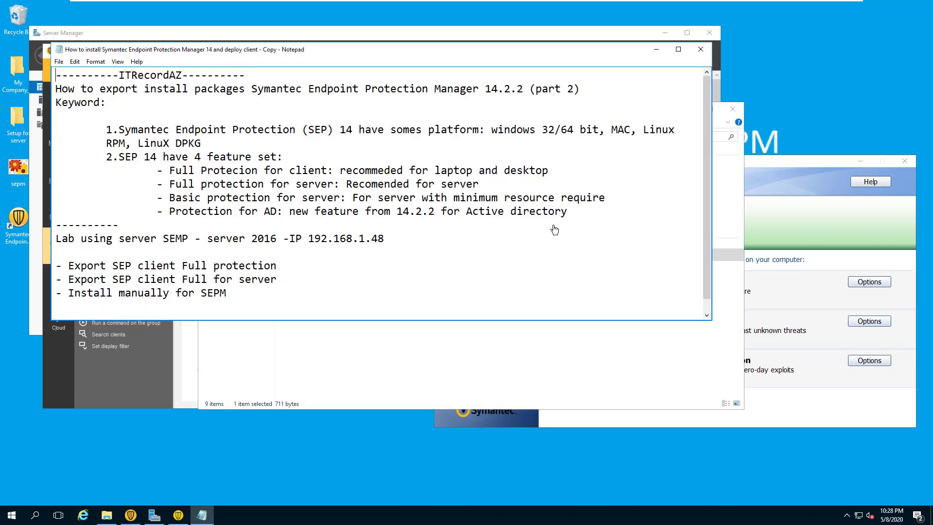
- Add a notes line saying SEP was installed for server SEPM
scroll(554, 229, down, 1)
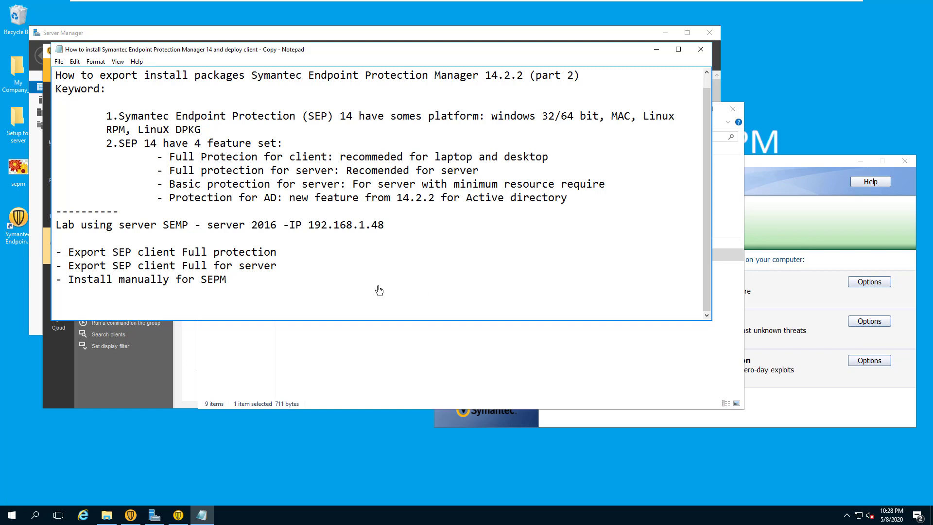
key(Return)
text(--Fin)
text(ish install)
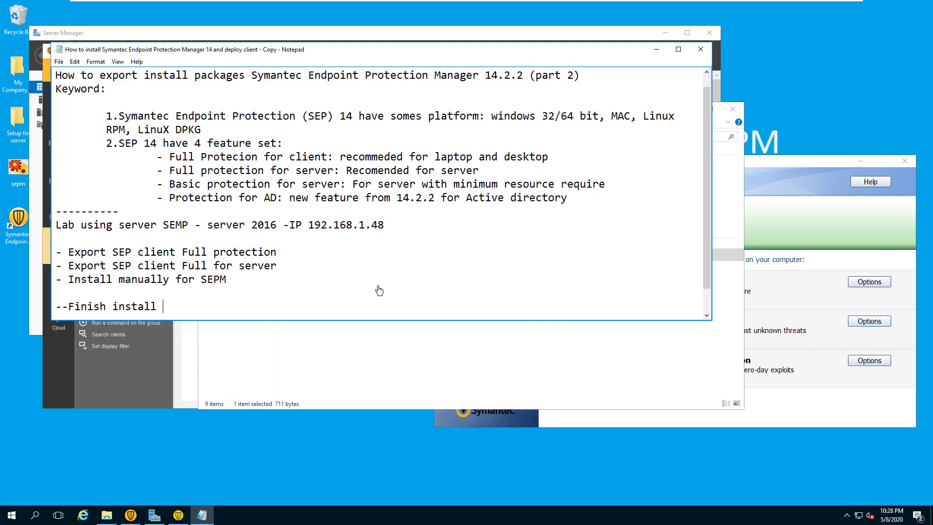
text( SEP for server SEPM)
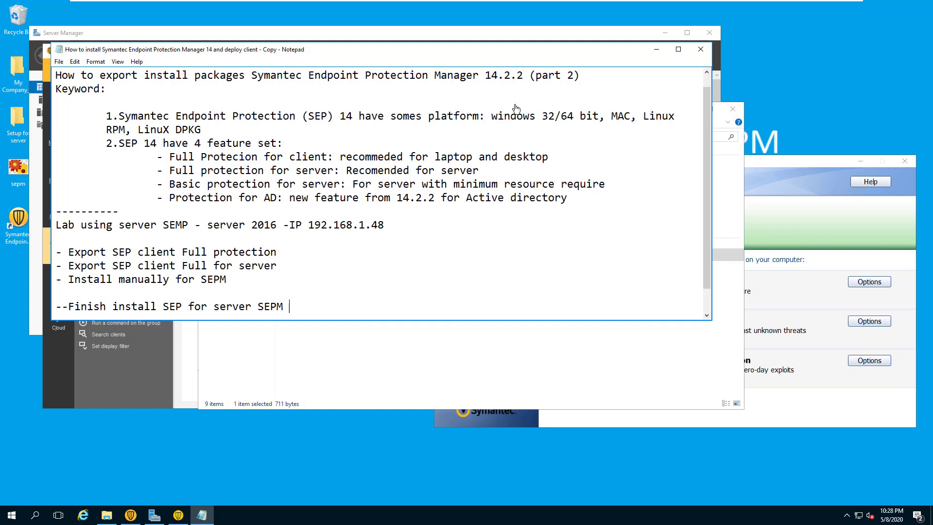
- Close Server Manager and note that SEPM shows SEP online/offline status and client information
drag(486, 36, 651, 39)
click(174, 304)
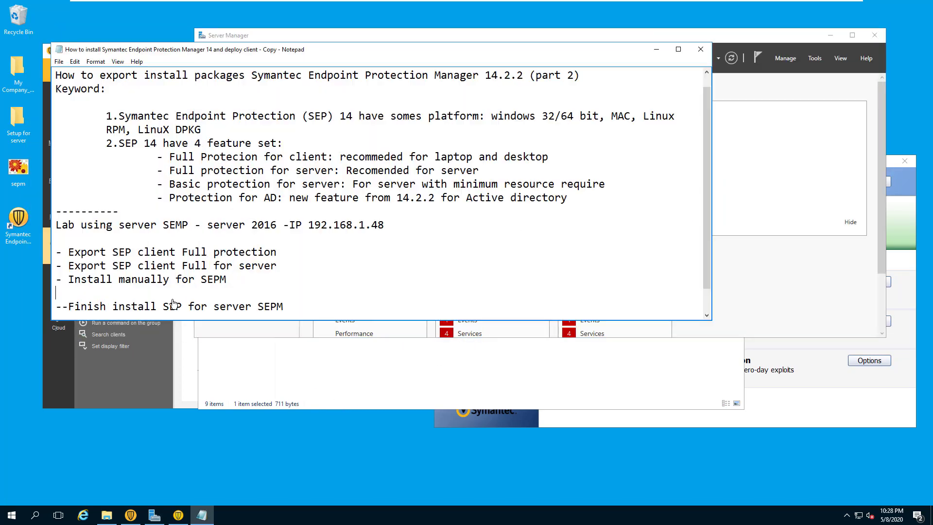
click(874, 35)
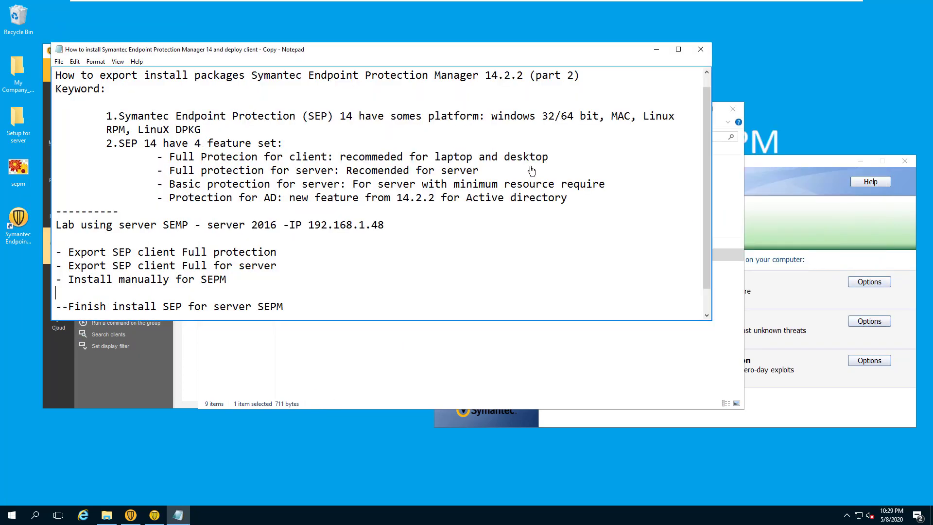
click(344, 307)
key(Return)
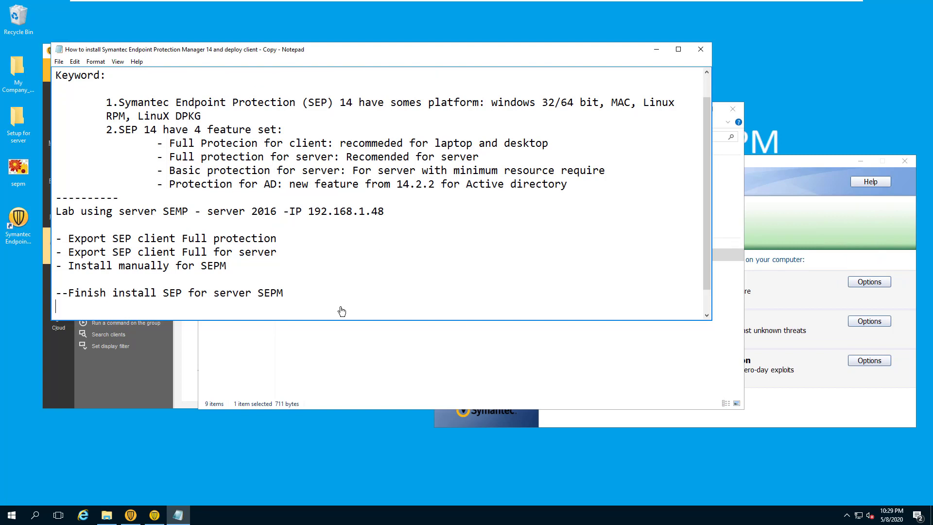
text(On SEPM manager)
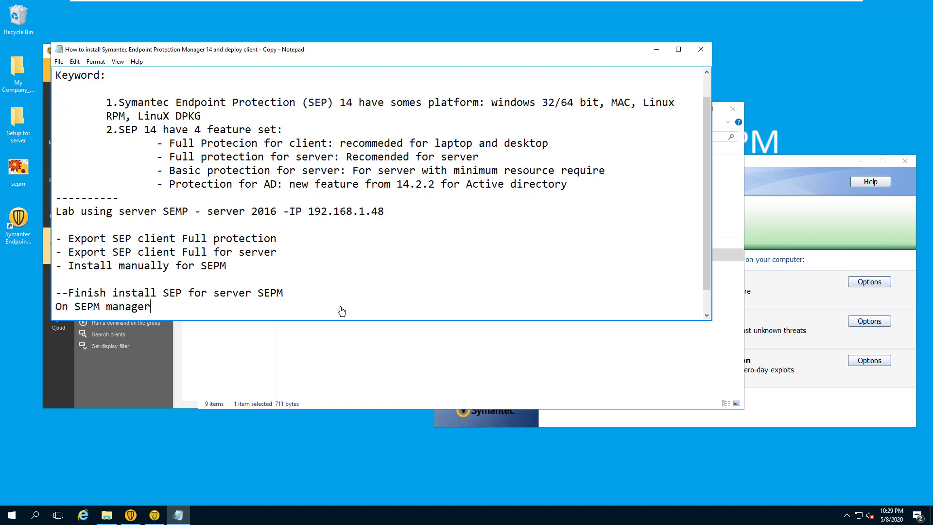
text(, you can see SEP )
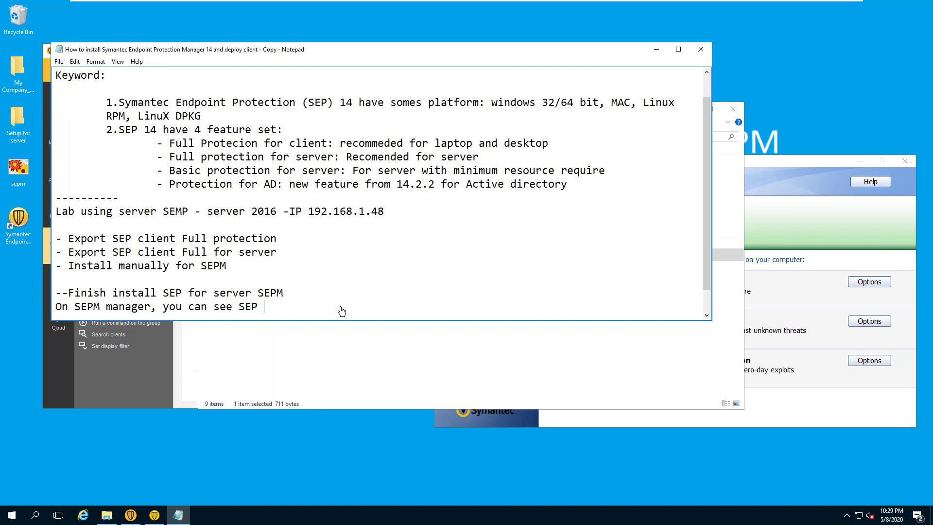
text(status online or offline, )
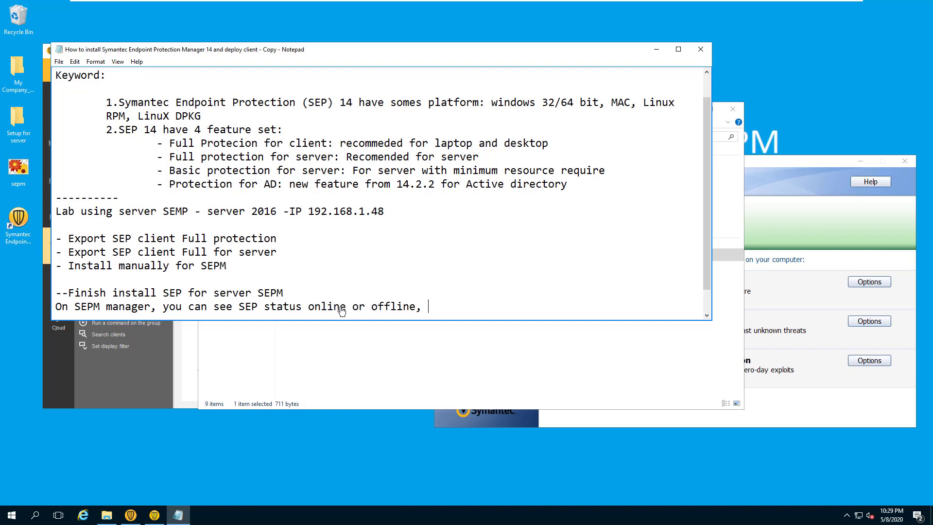
text(and see information on )
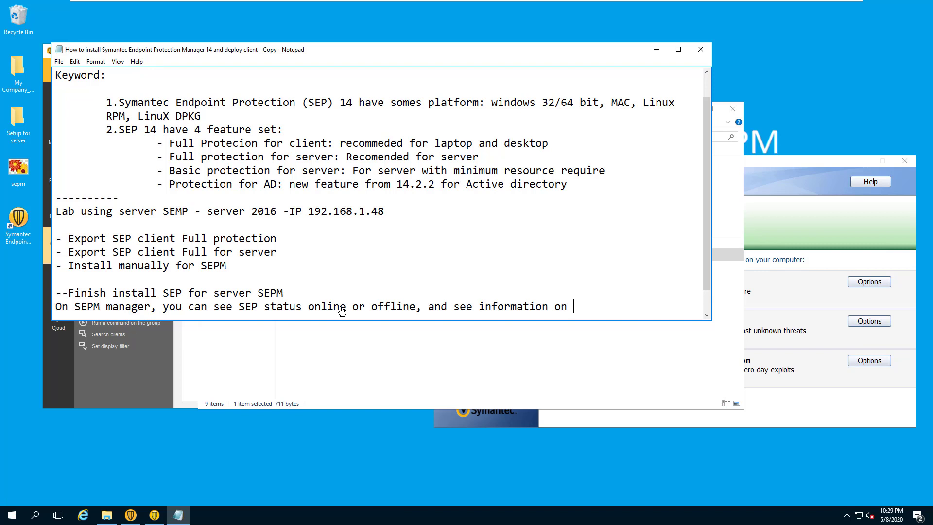
text(client as RAM, C)
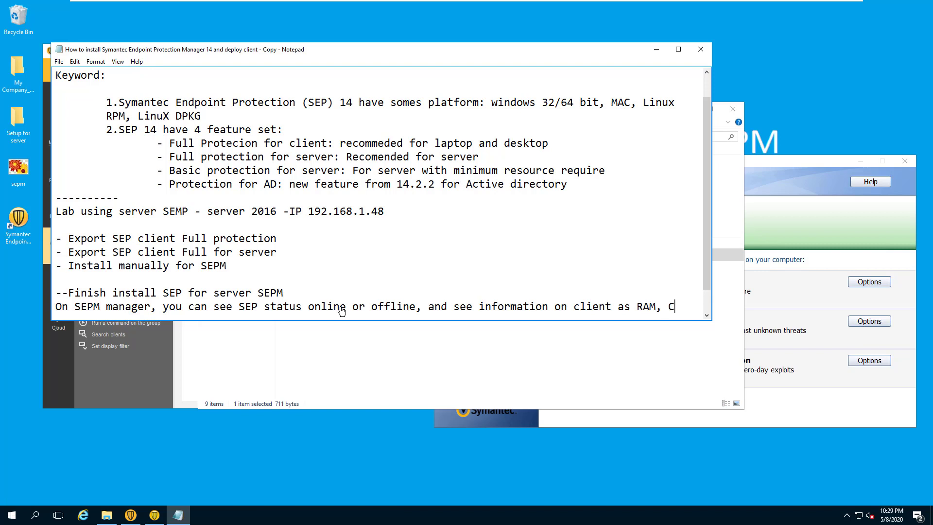
text(PU, DIS)
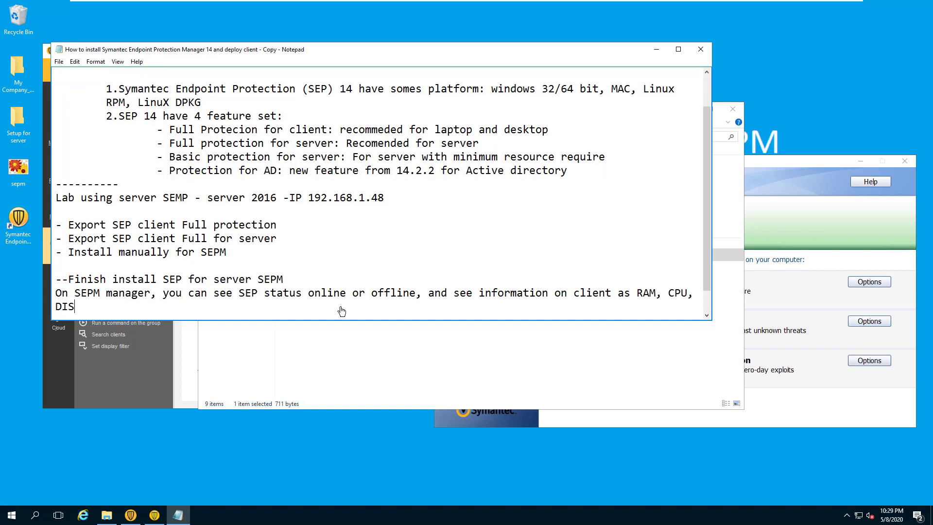
text(K free, OS....)
- End the notes with the line 'See the next video...'
key(Return)
key(Return)
text(S)
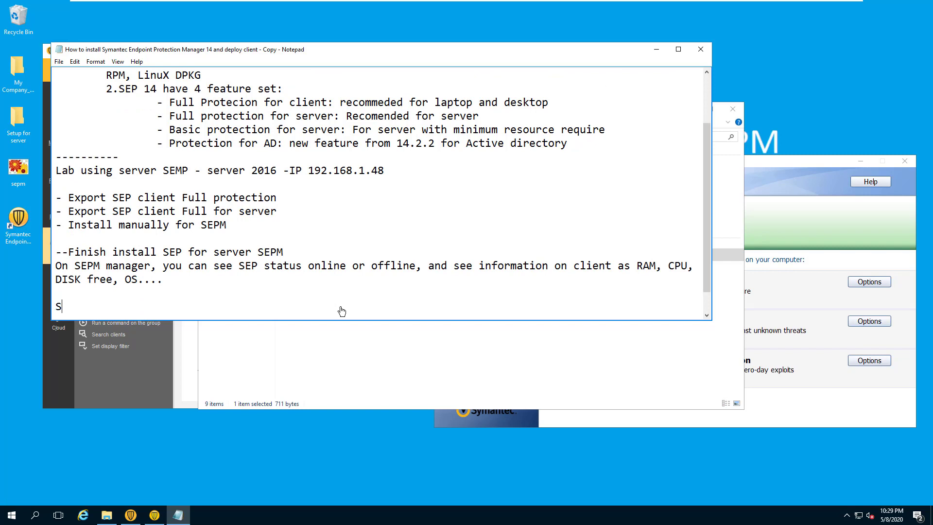
text(ee the next video)
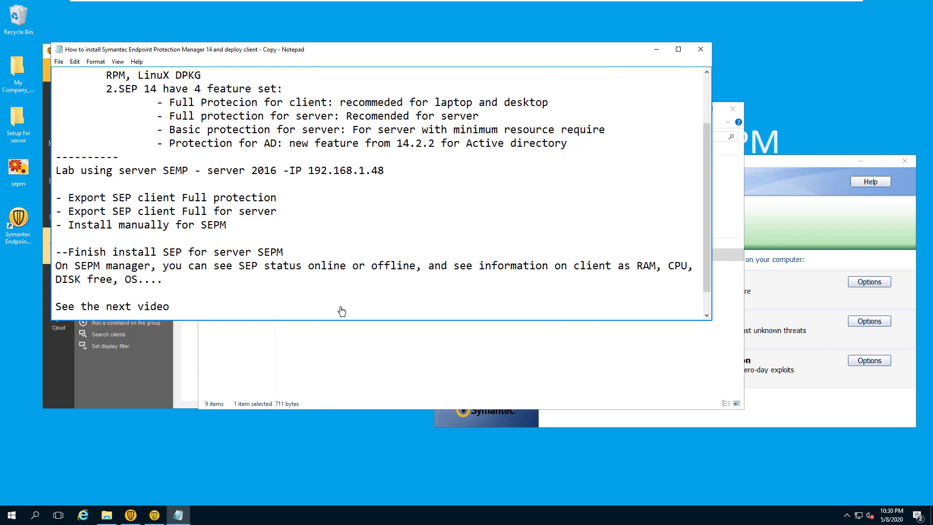
text(...)
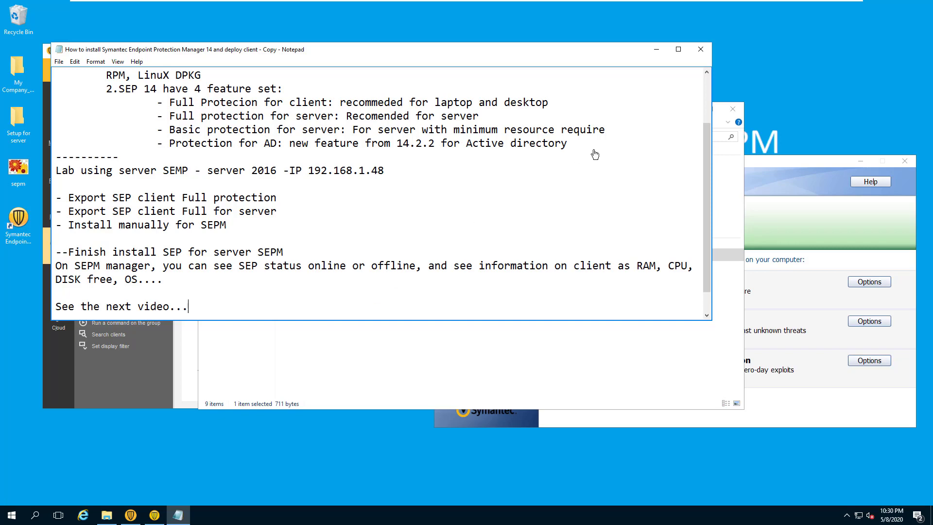